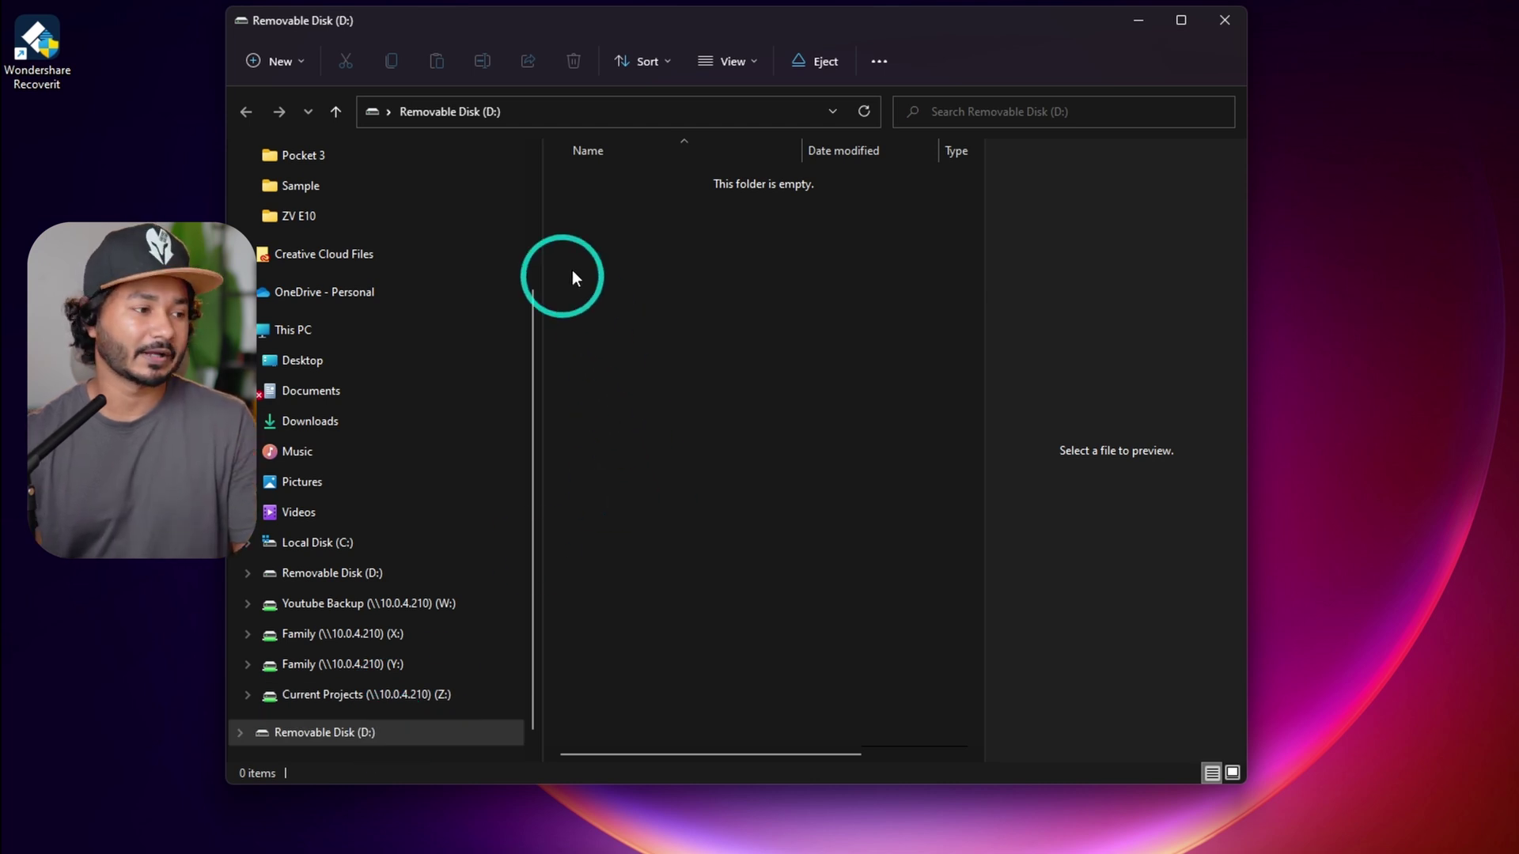
click(339, 329)
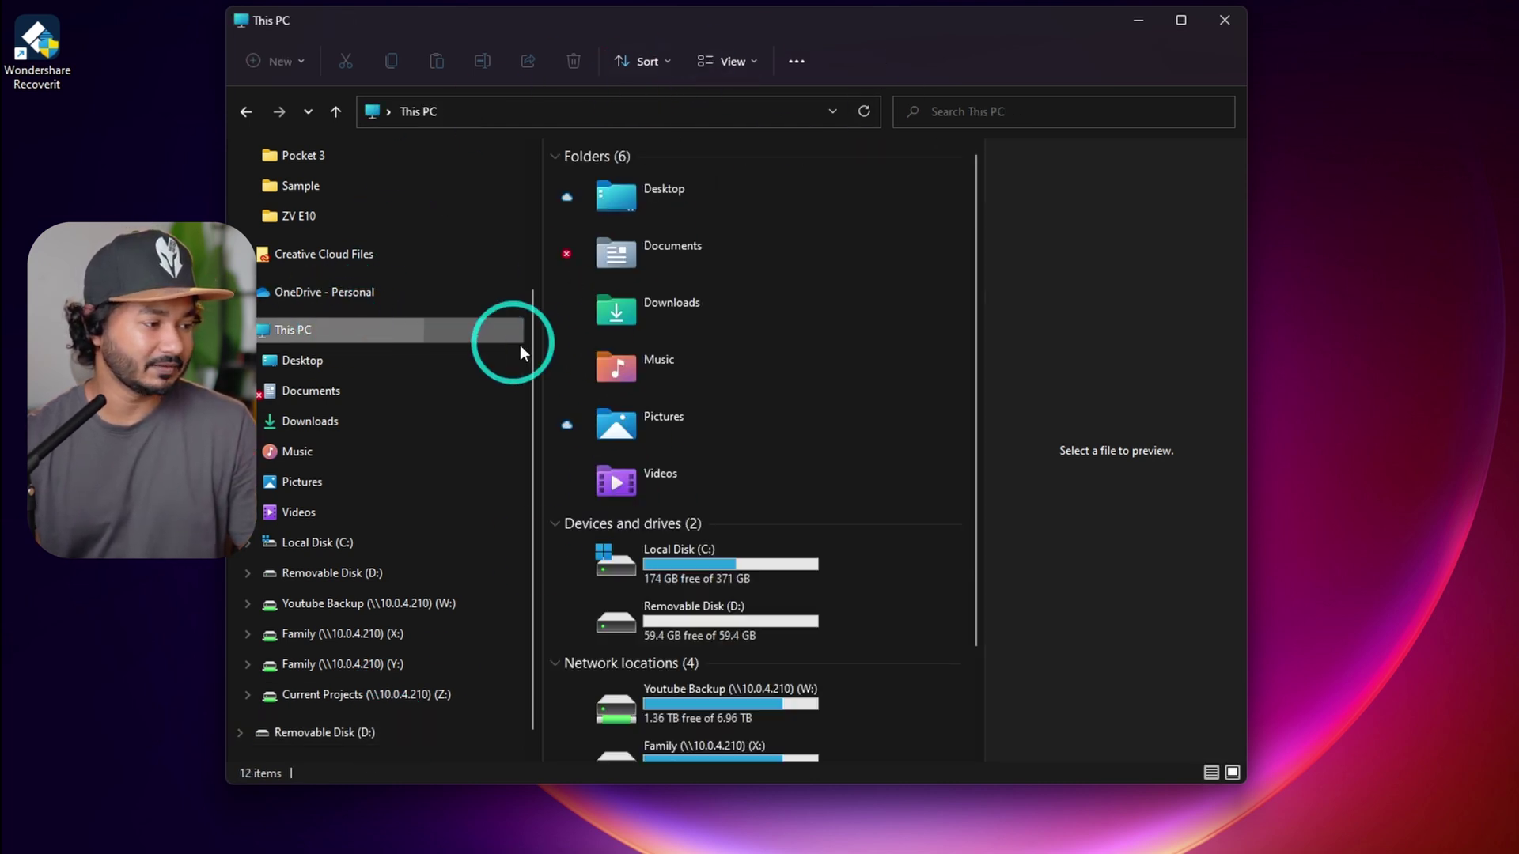
scroll(748, 576, down, 2)
double_click(761, 487)
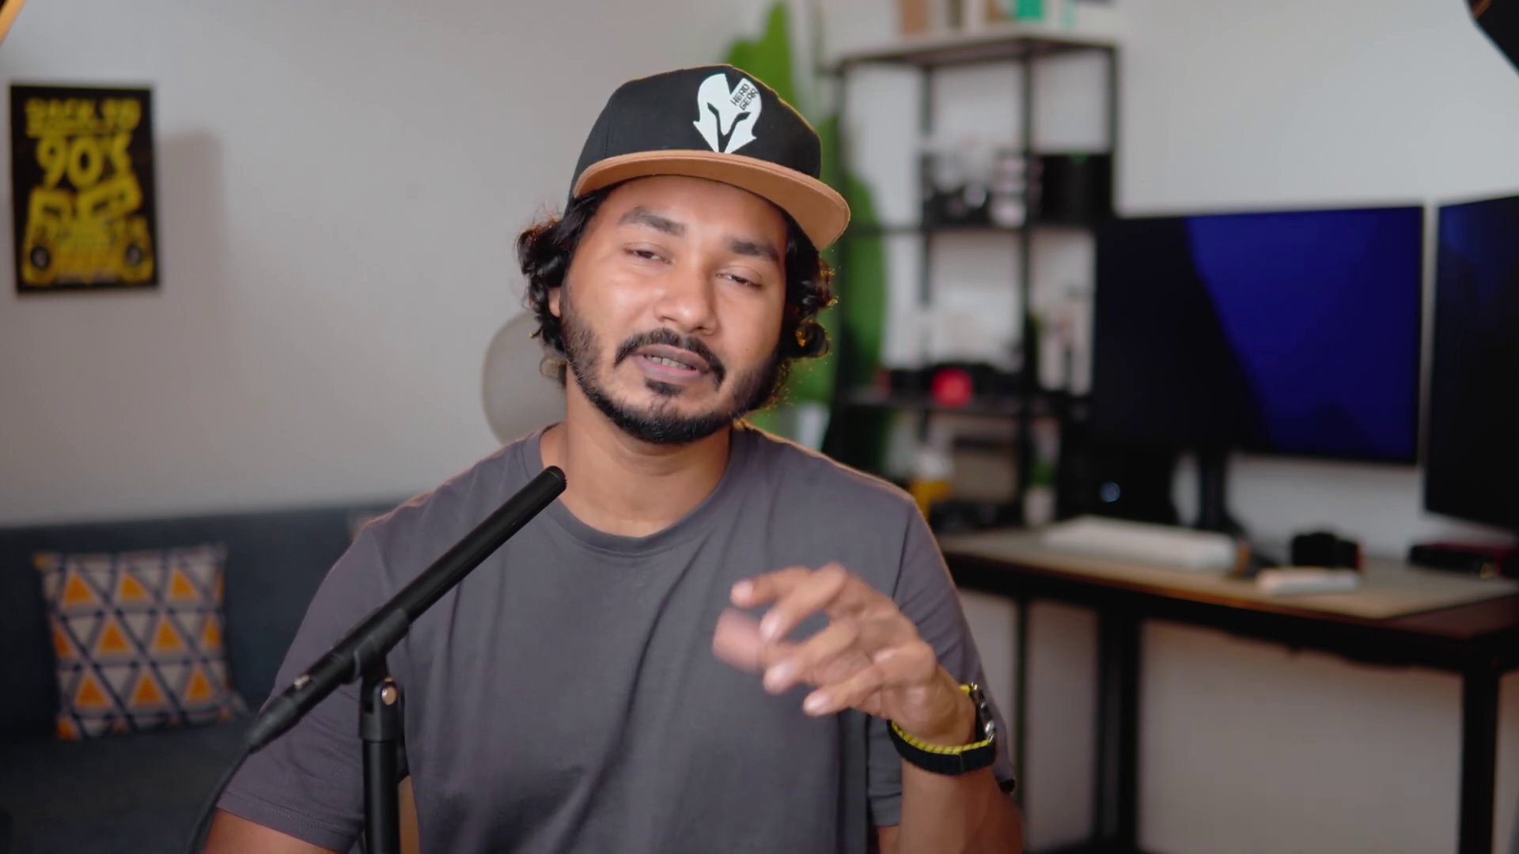
Bring up the recoverit.wondershare.com homepage in Firefox
middle_click(1440, 254)
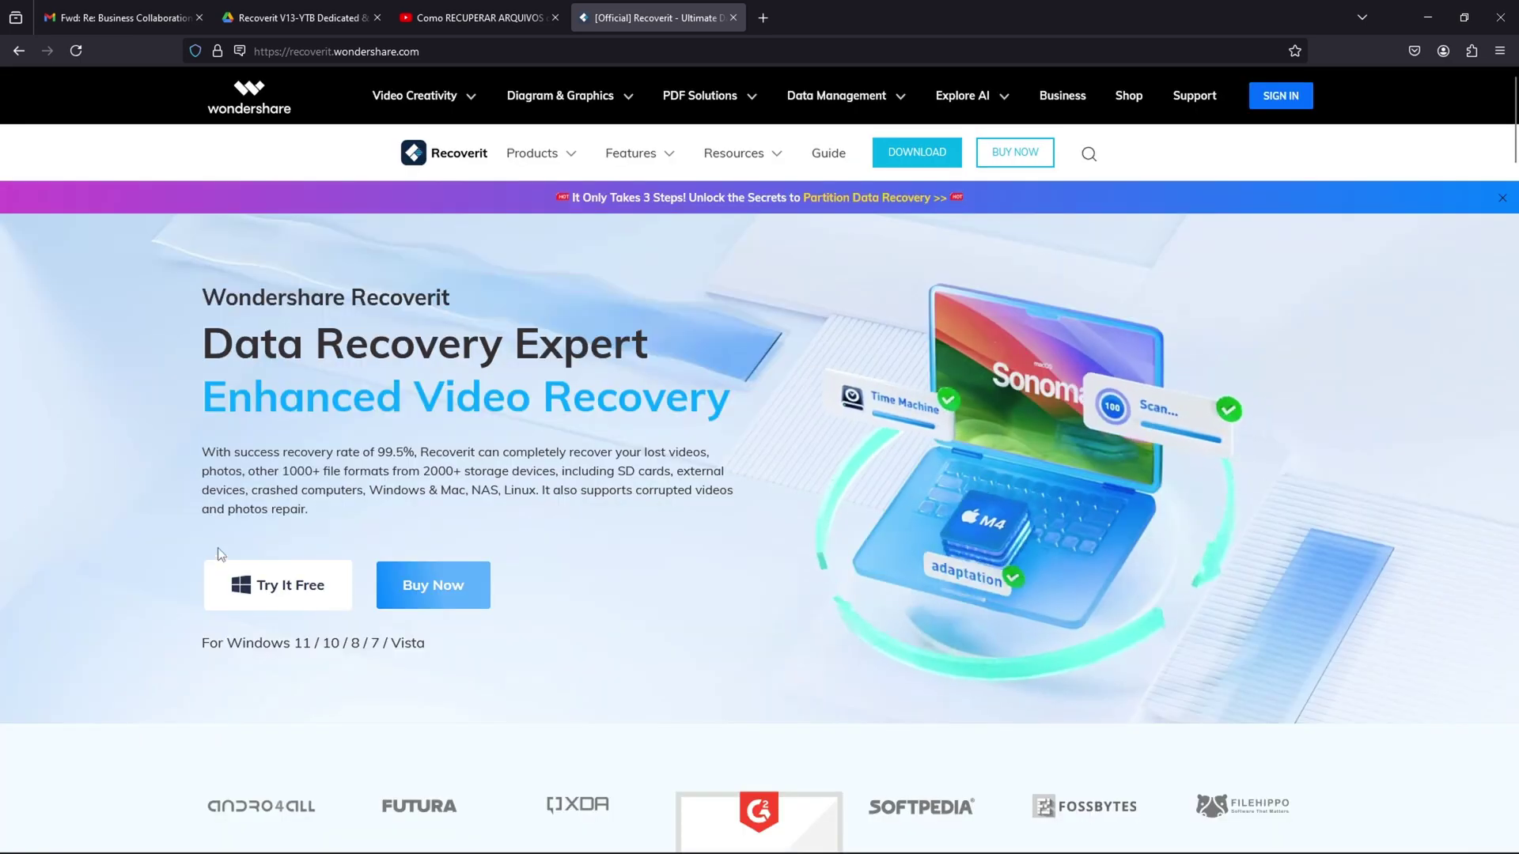
Download recoverit_setup_full4134(1).exe via Try It Free and run it as administrator
click(300, 586)
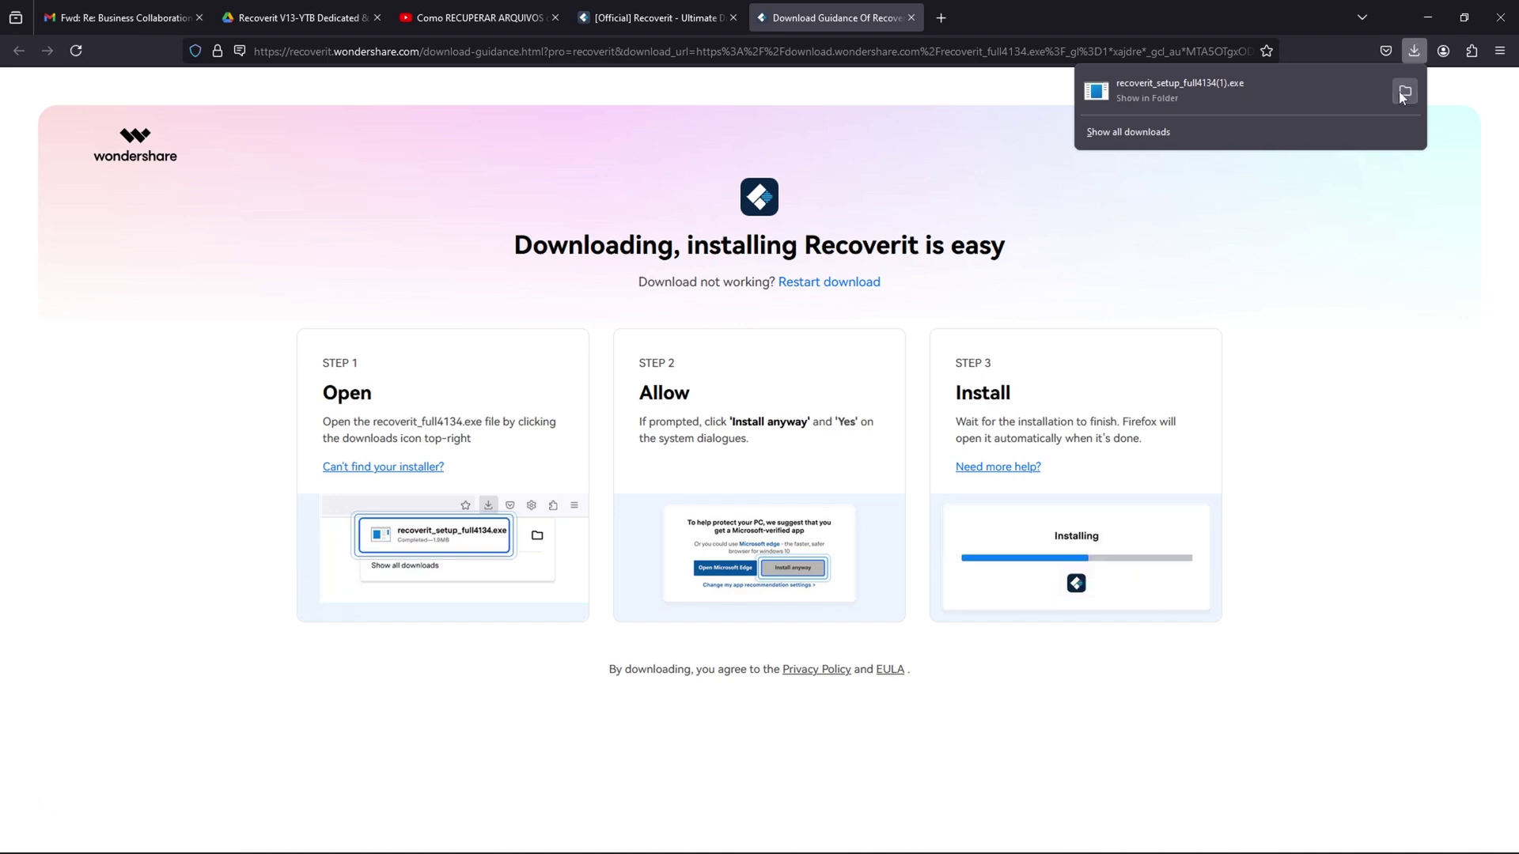
click(1398, 92)
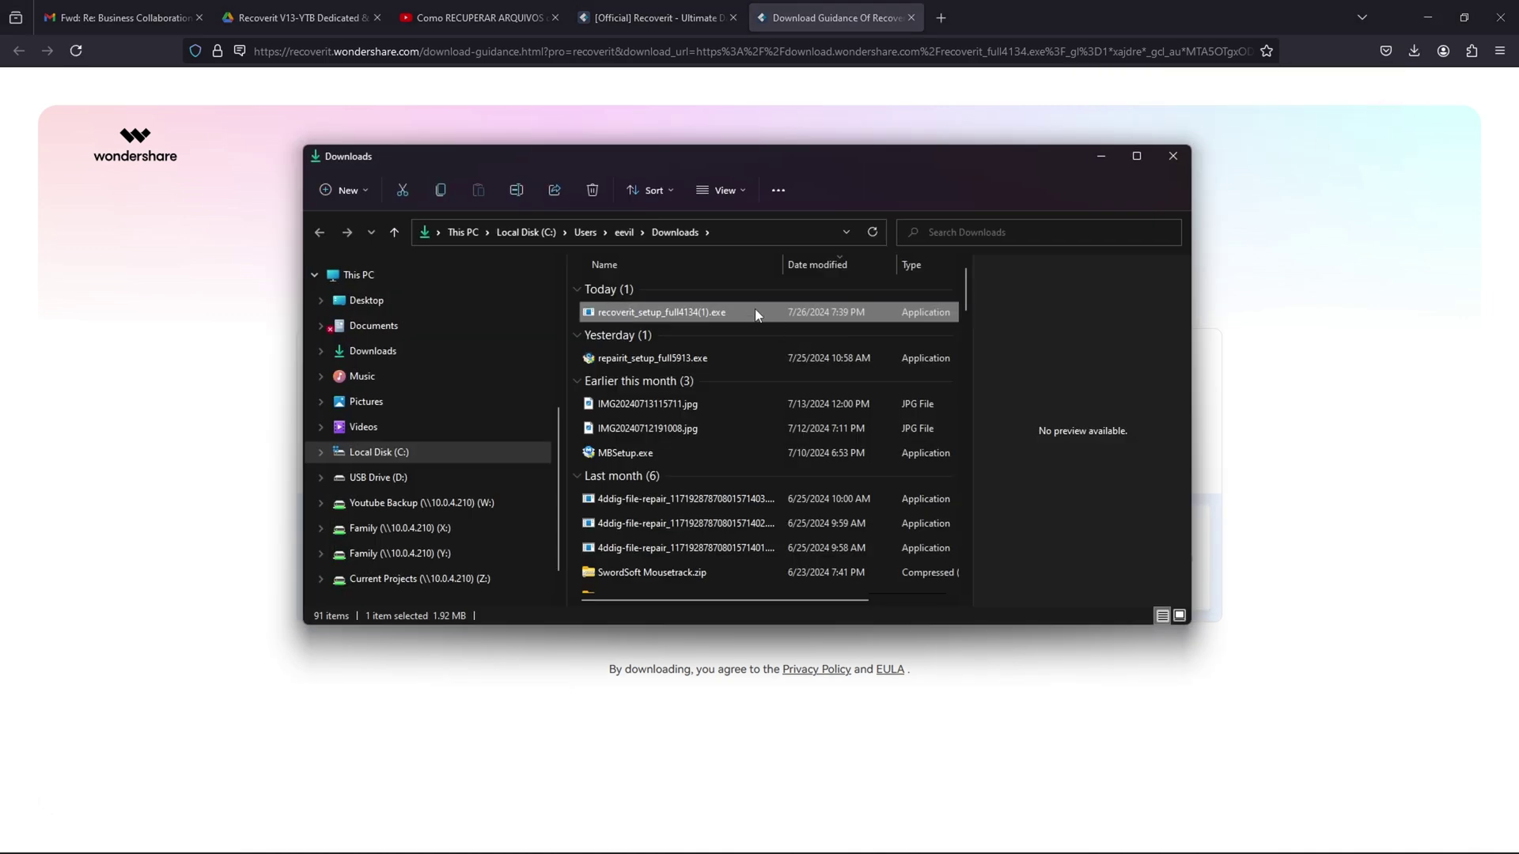
right_click(757, 309)
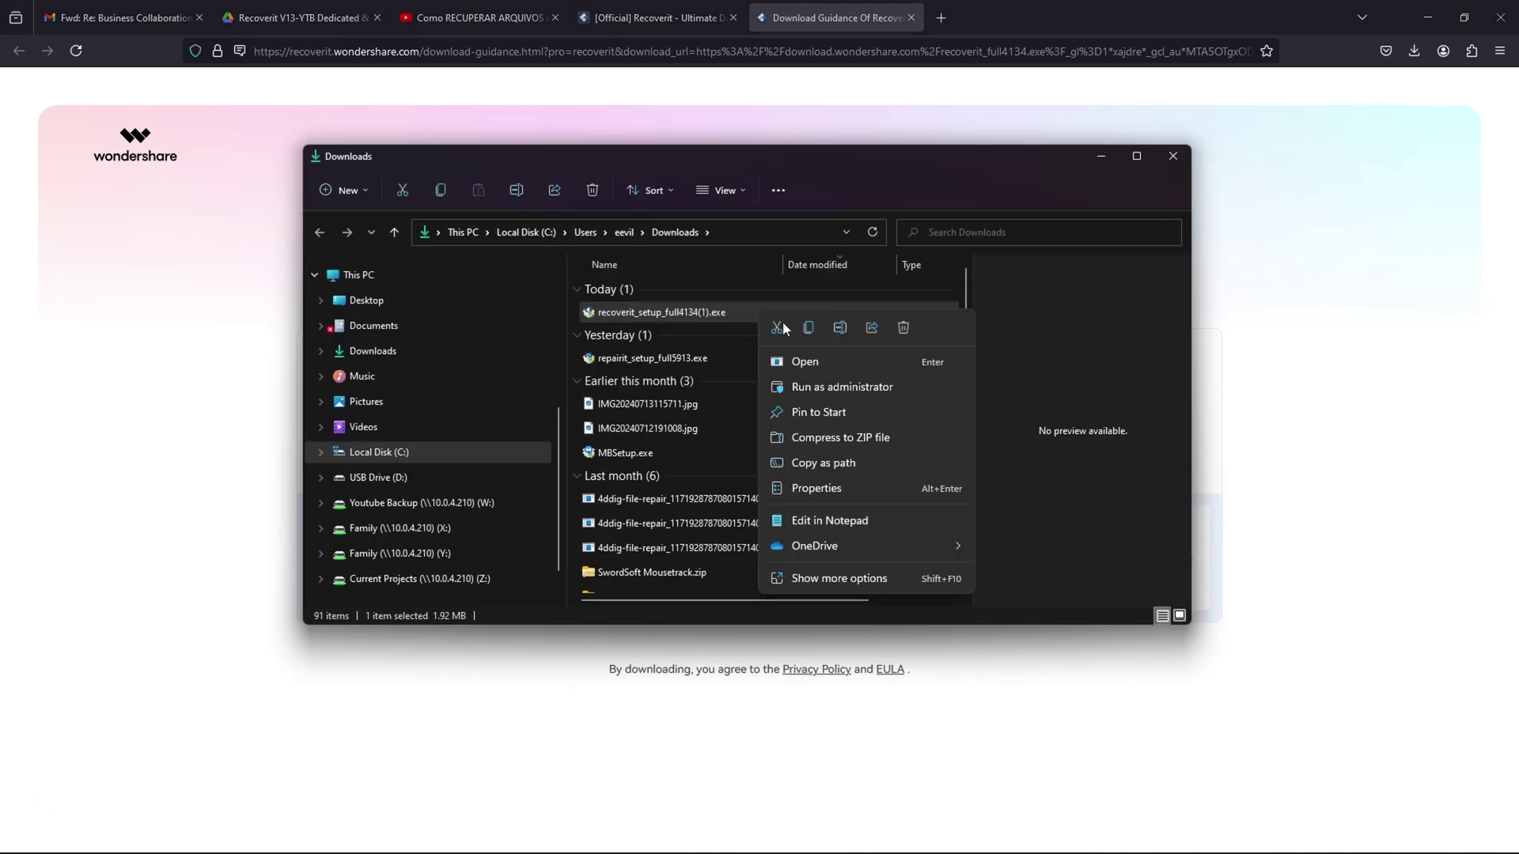
click(823, 387)
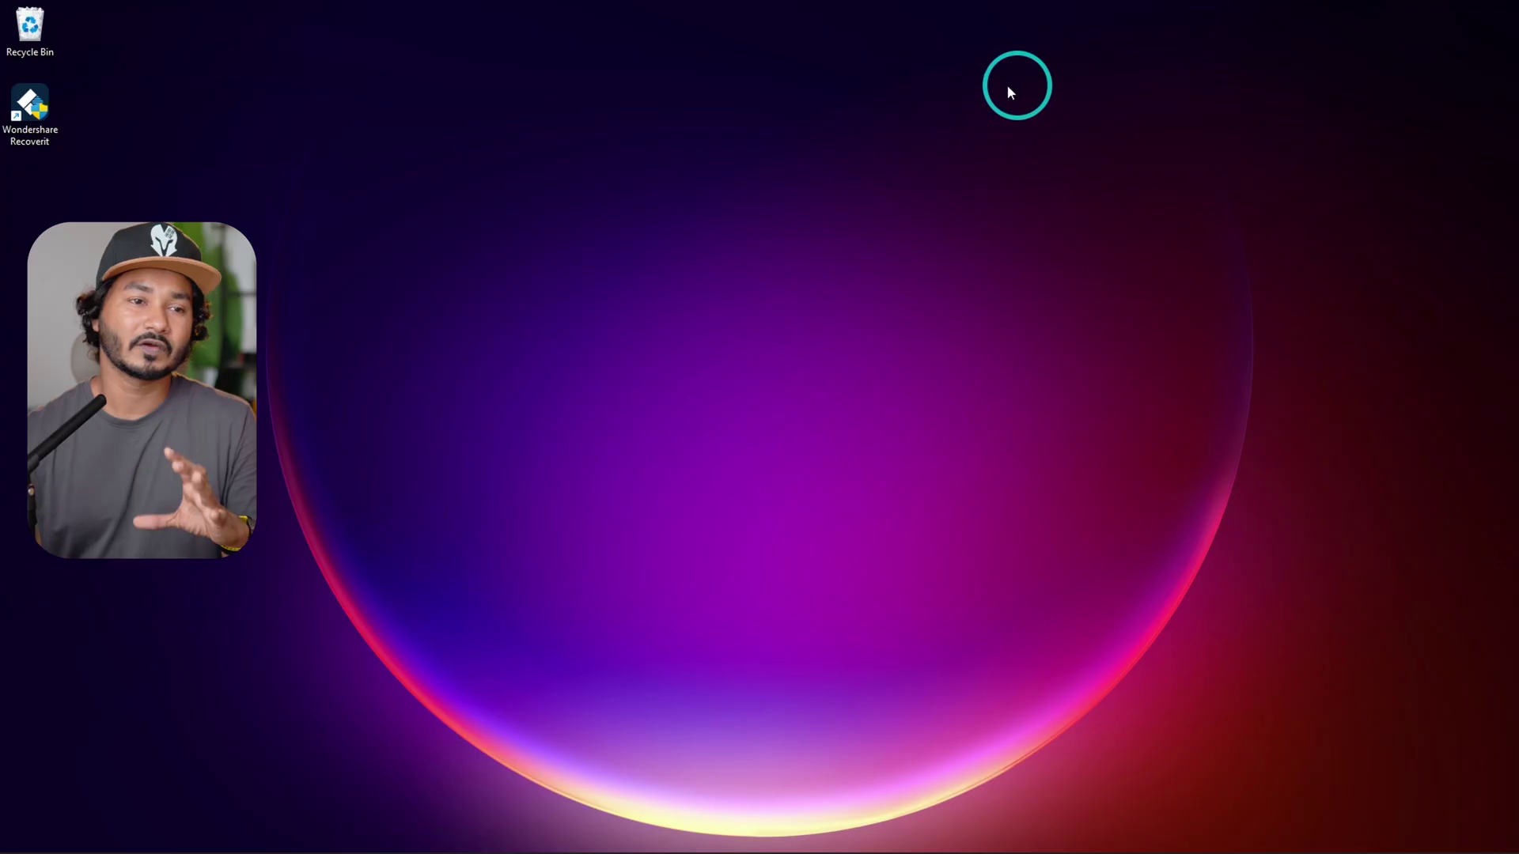
click(34, 120)
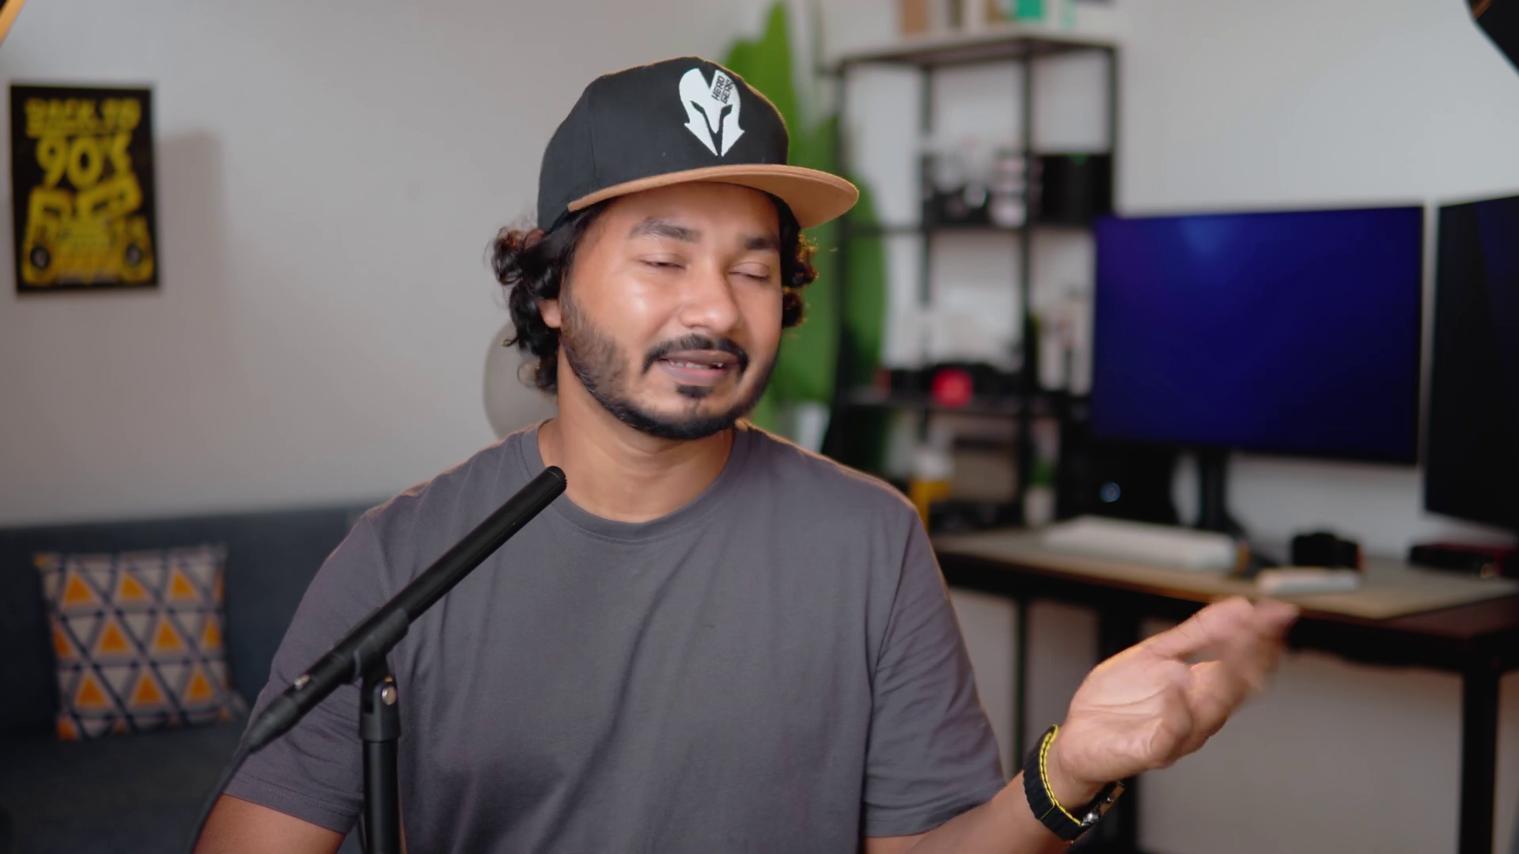
click(1112, 257)
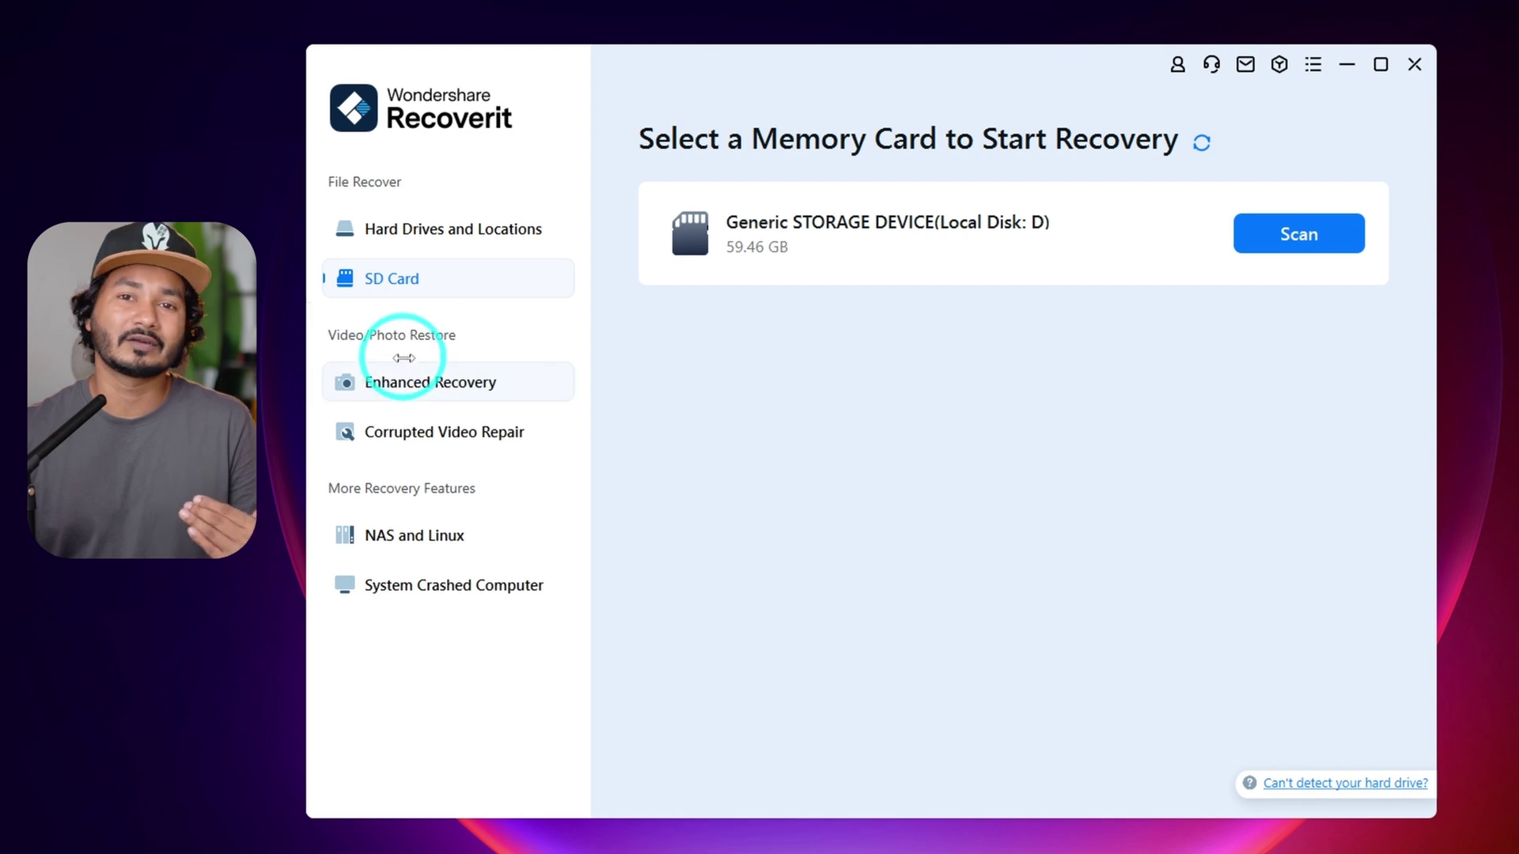
Look through the Enhanced Recovery and Corrupted Video Repair modes in the sidebar
click(405, 388)
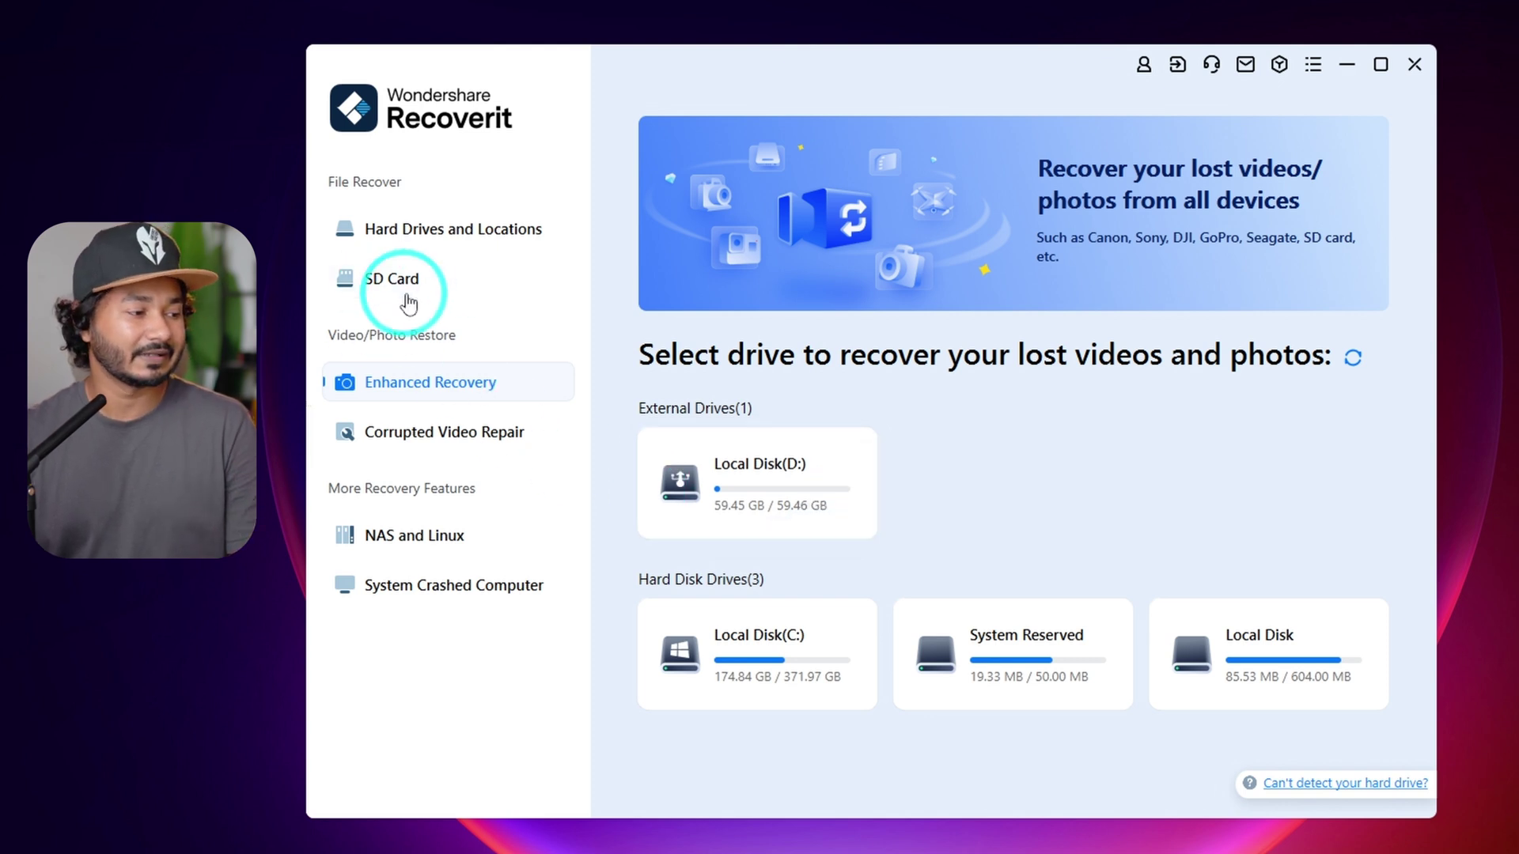
mouse_move(845, 538)
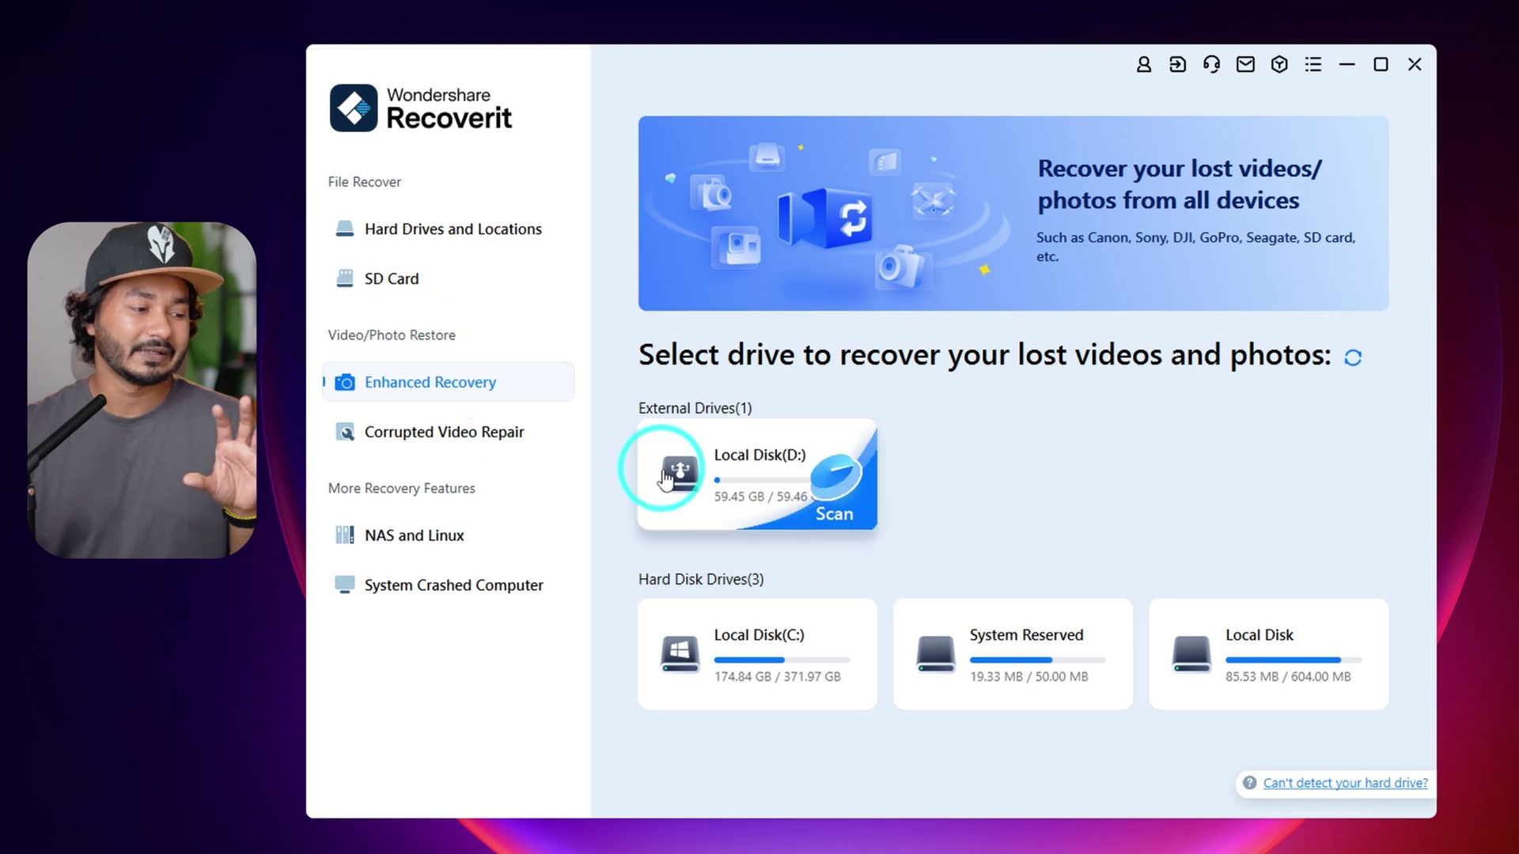
click(418, 435)
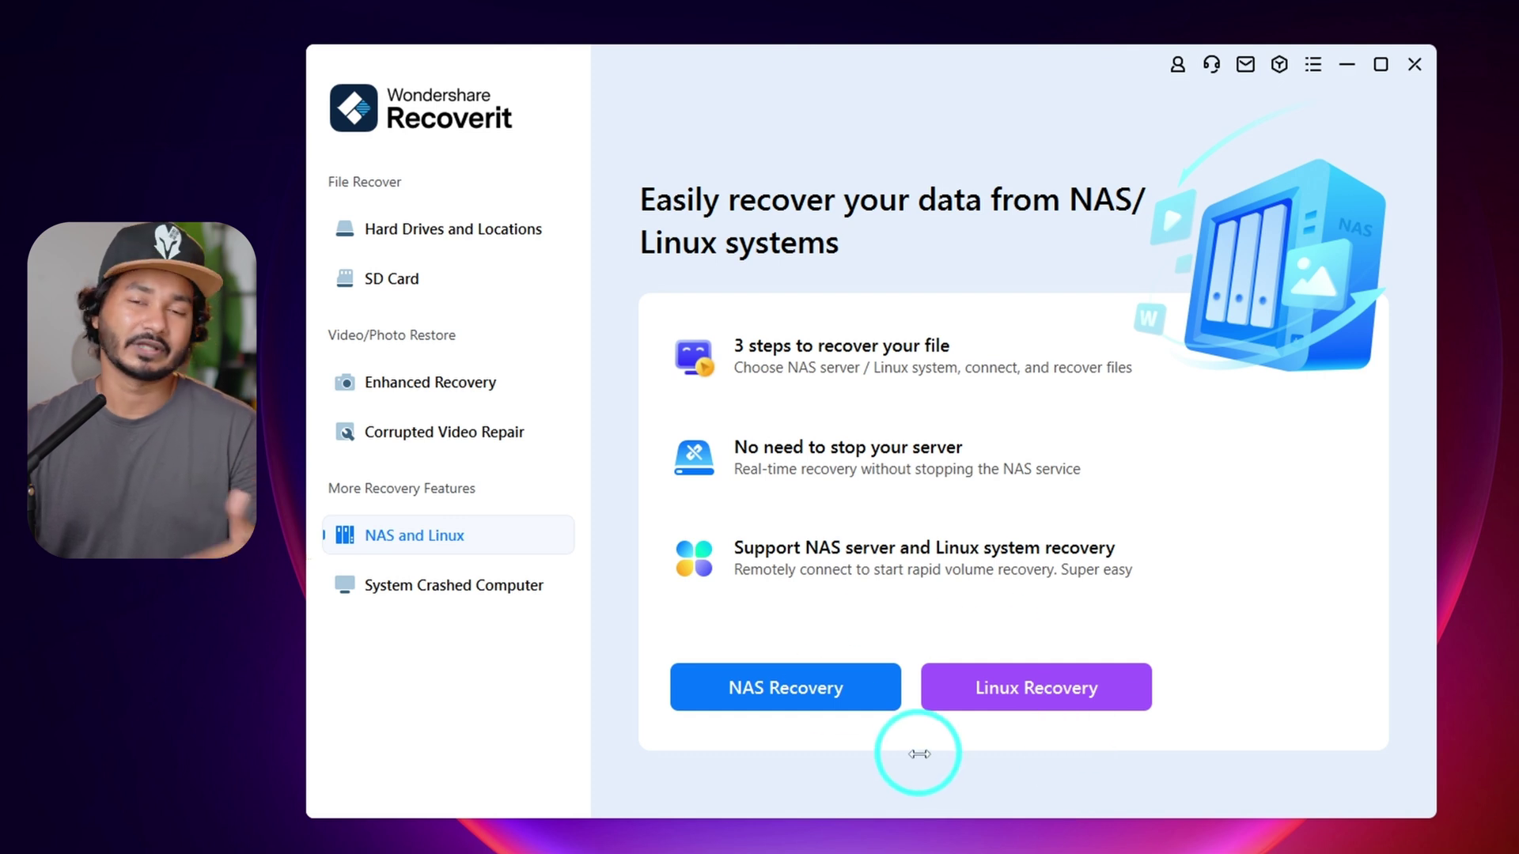
View the System Crashed Computer page, then return to Enhanced Recovery
click(392, 594)
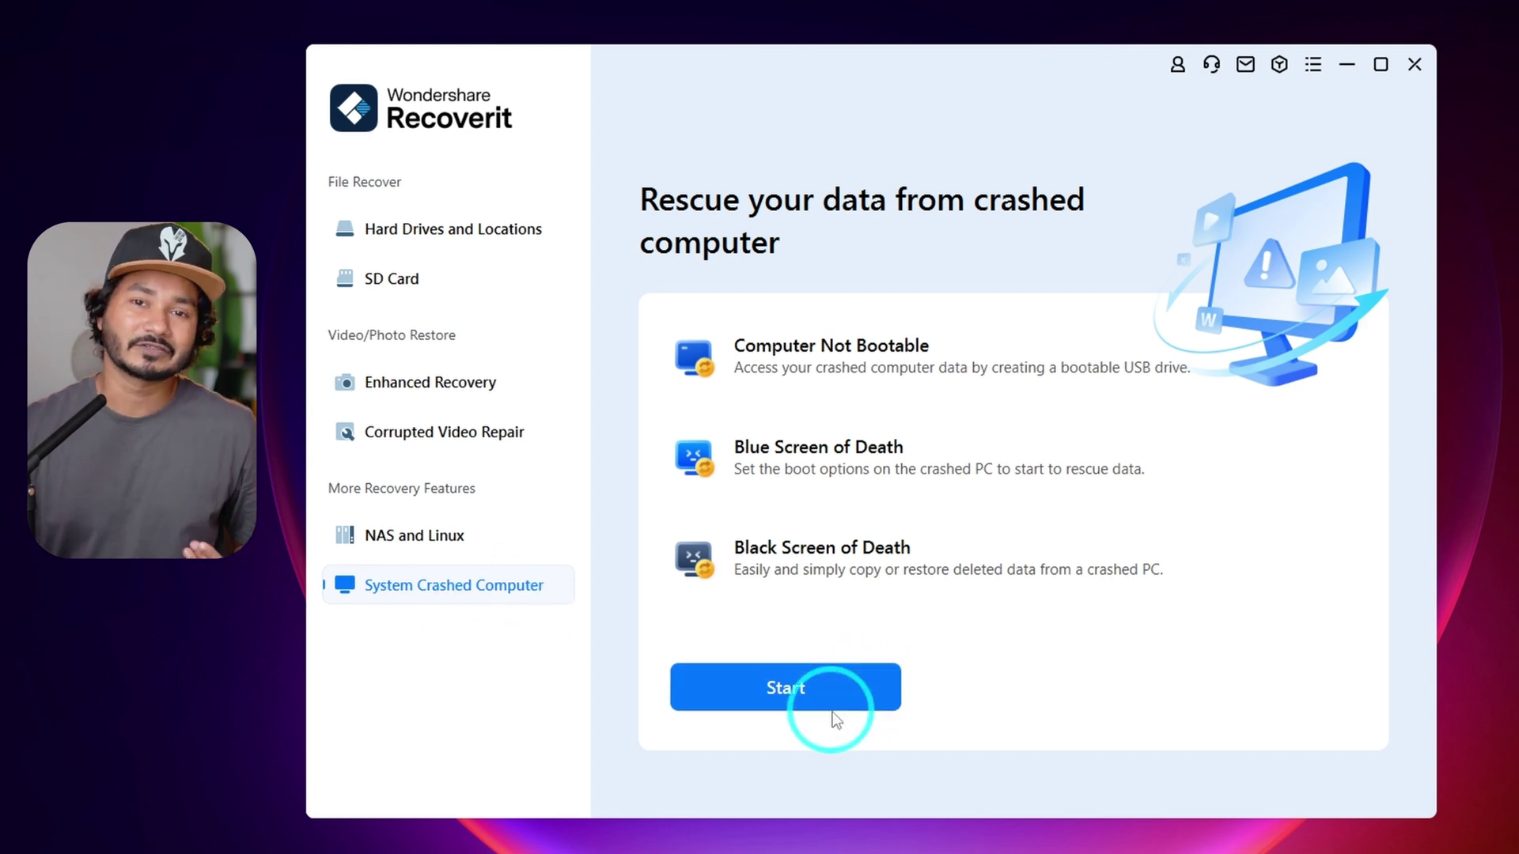
click(440, 385)
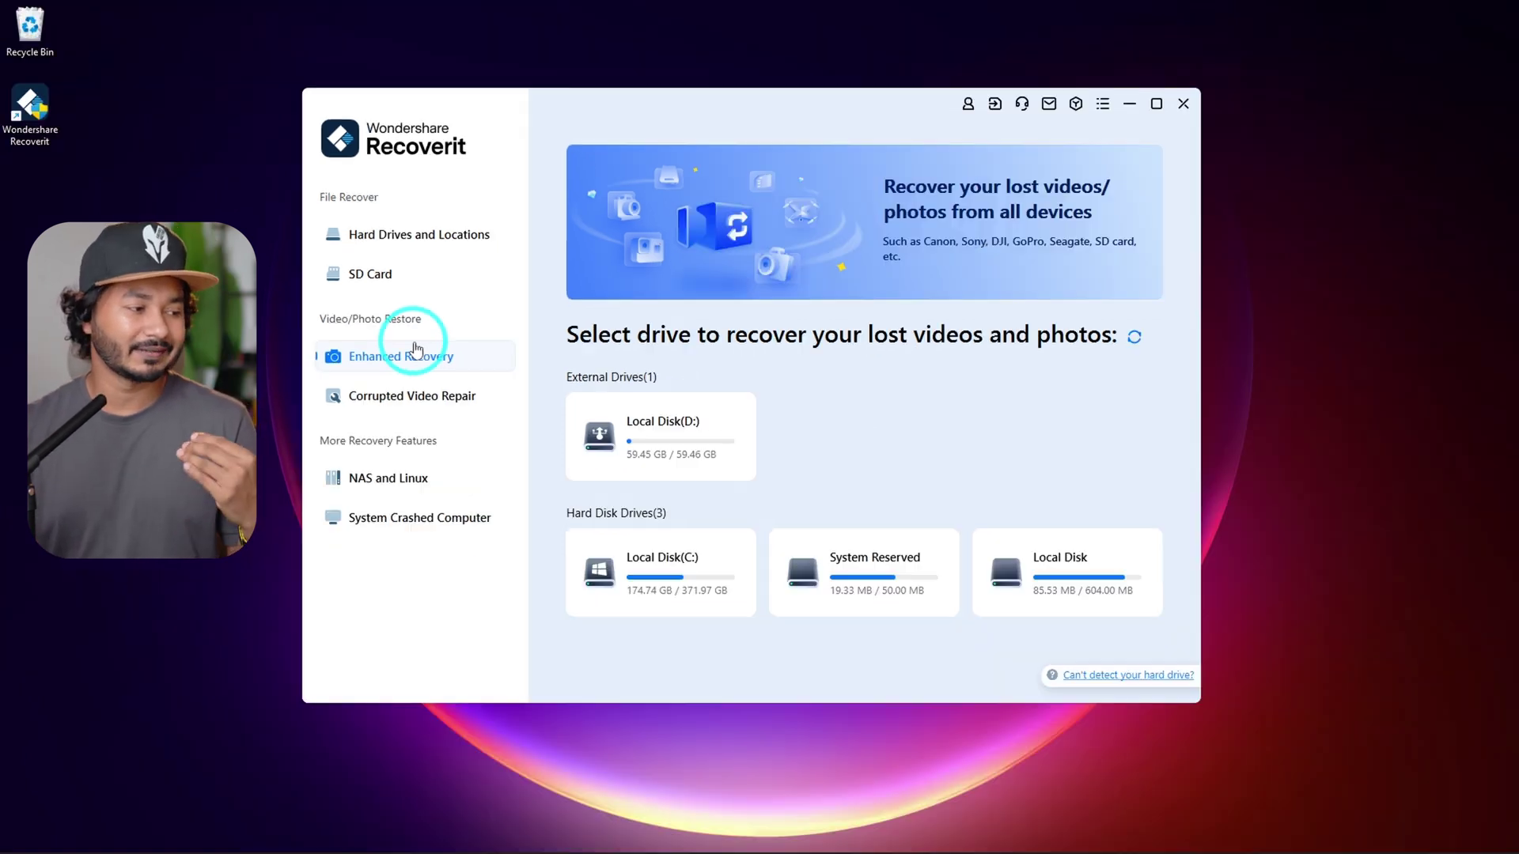
Toggle between Enhanced Recovery and SD Card, ending on SD Card with Local Disk D listed
click(430, 277)
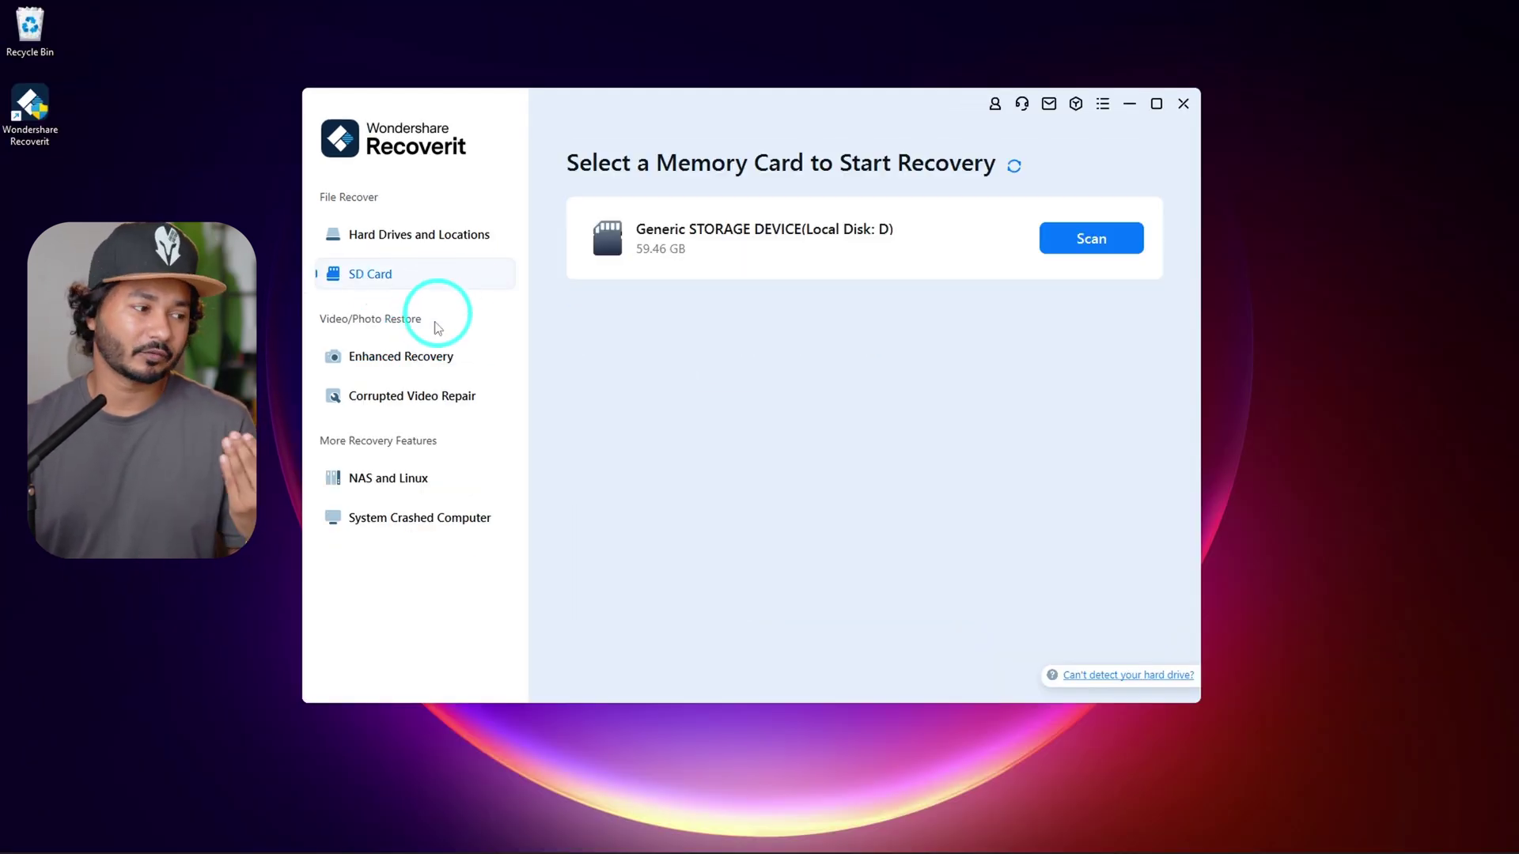
click(425, 364)
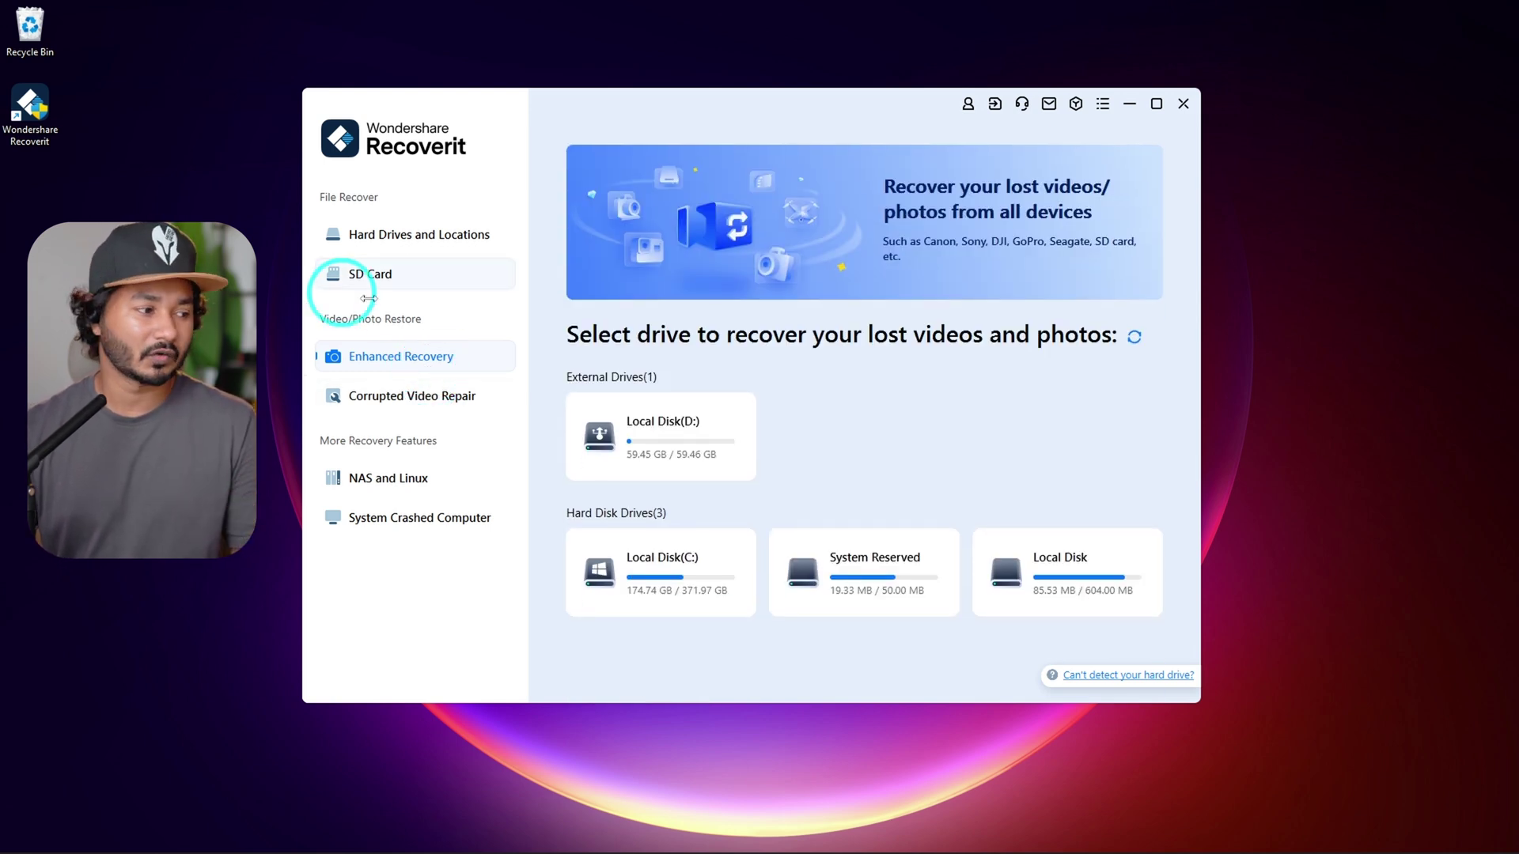
click(380, 277)
click(391, 361)
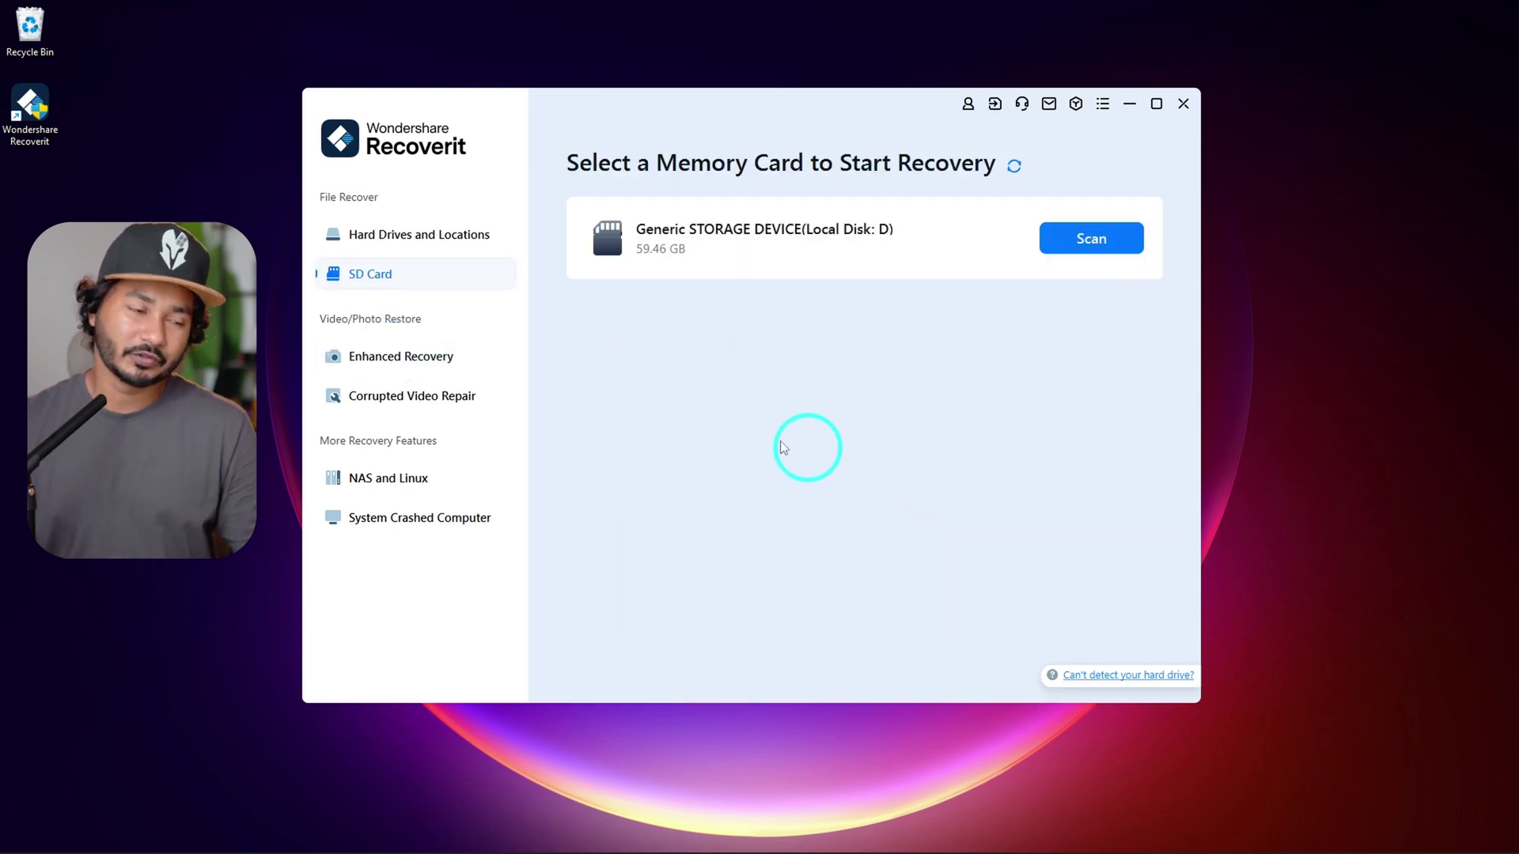
click(421, 368)
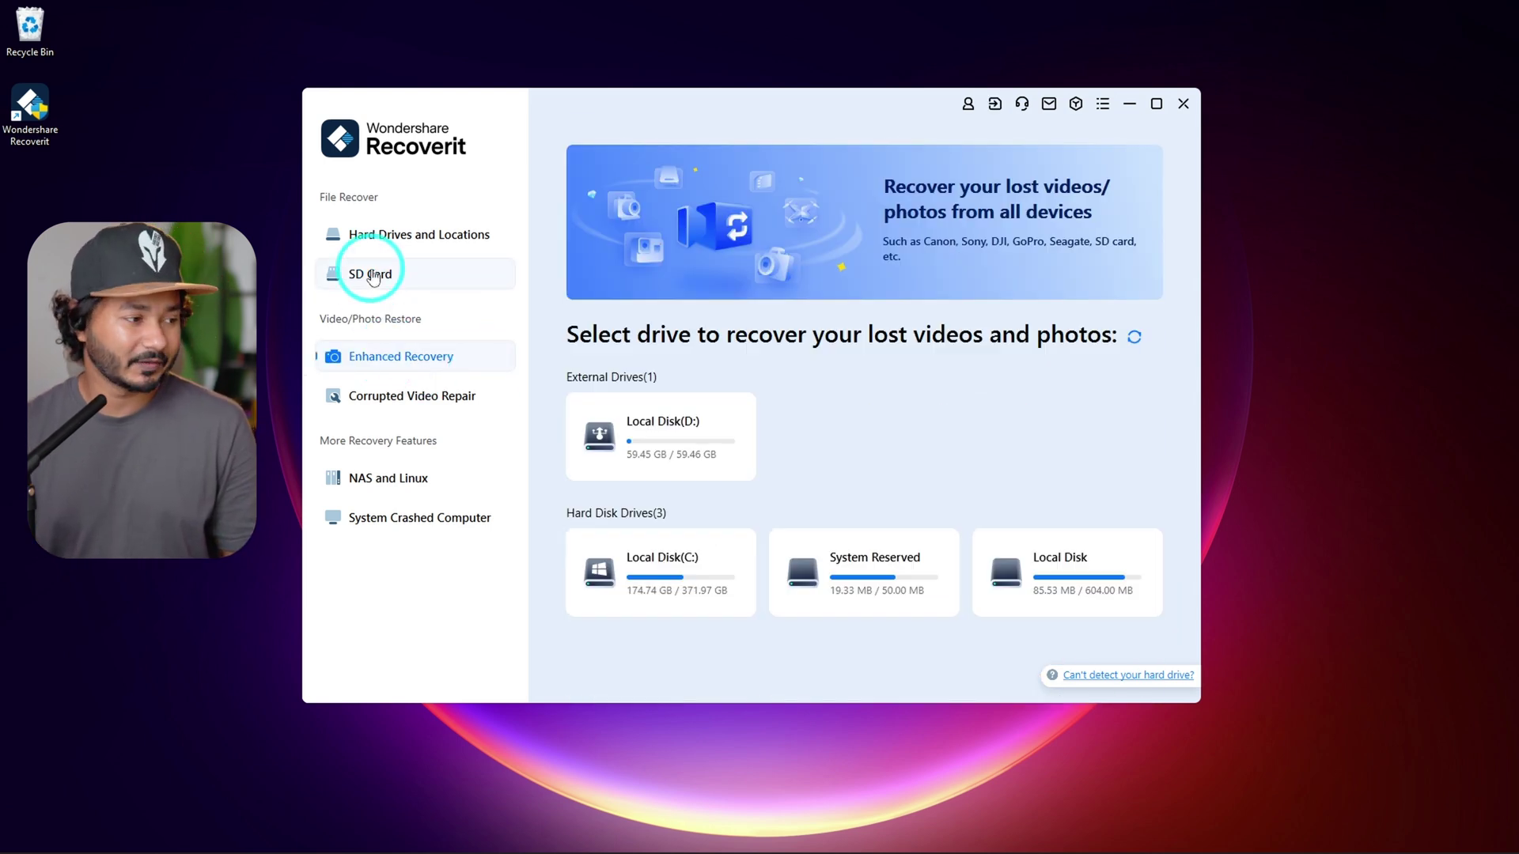
click(382, 279)
click(420, 362)
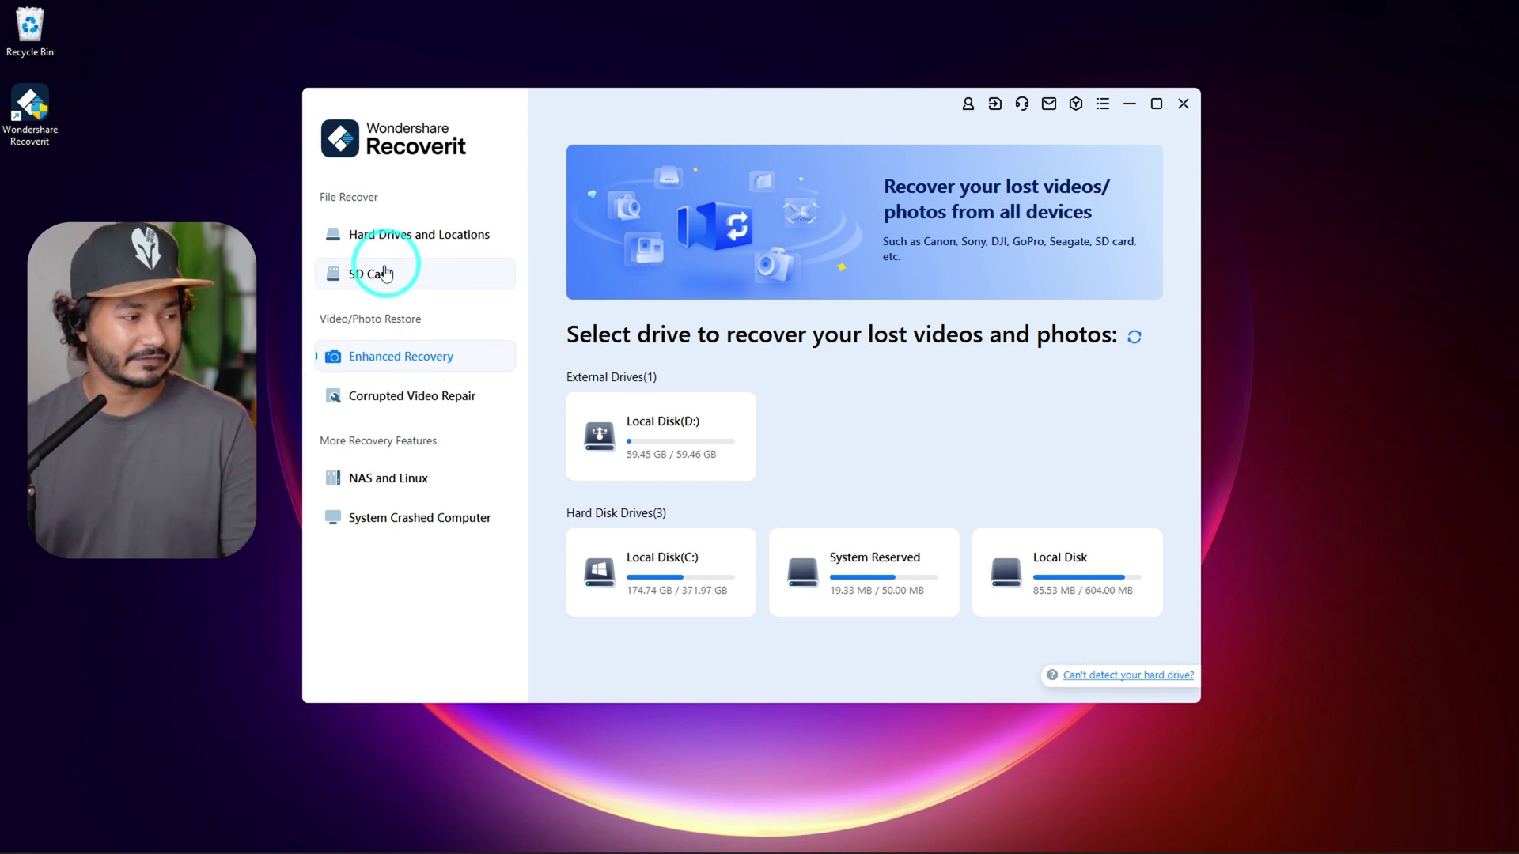
click(395, 278)
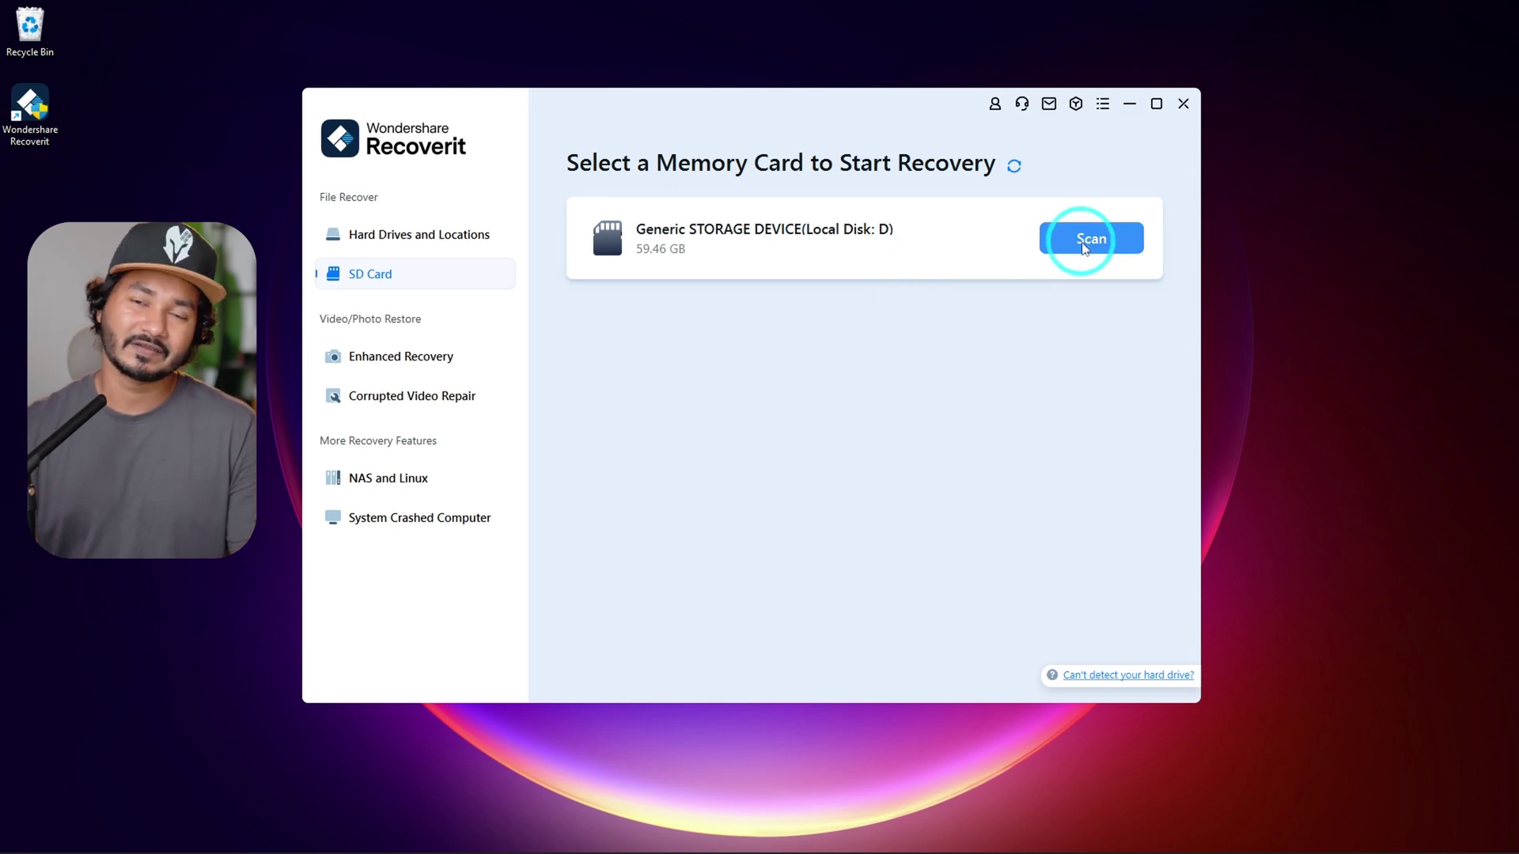
Scan the SD card (Local Disk D:) and stop the scan at 45 files found
click(1084, 245)
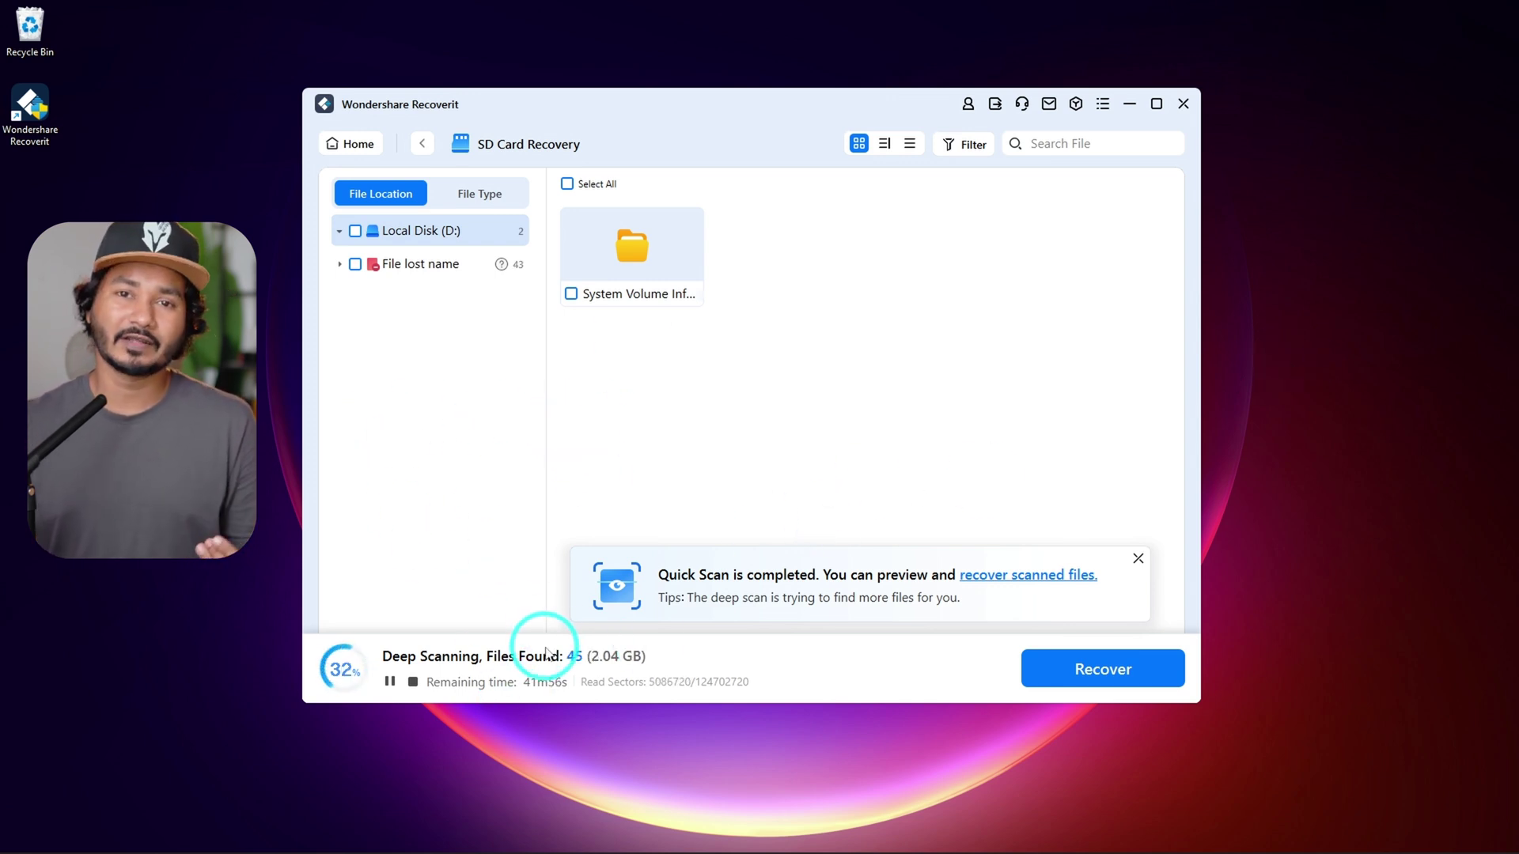
click(412, 681)
click(848, 466)
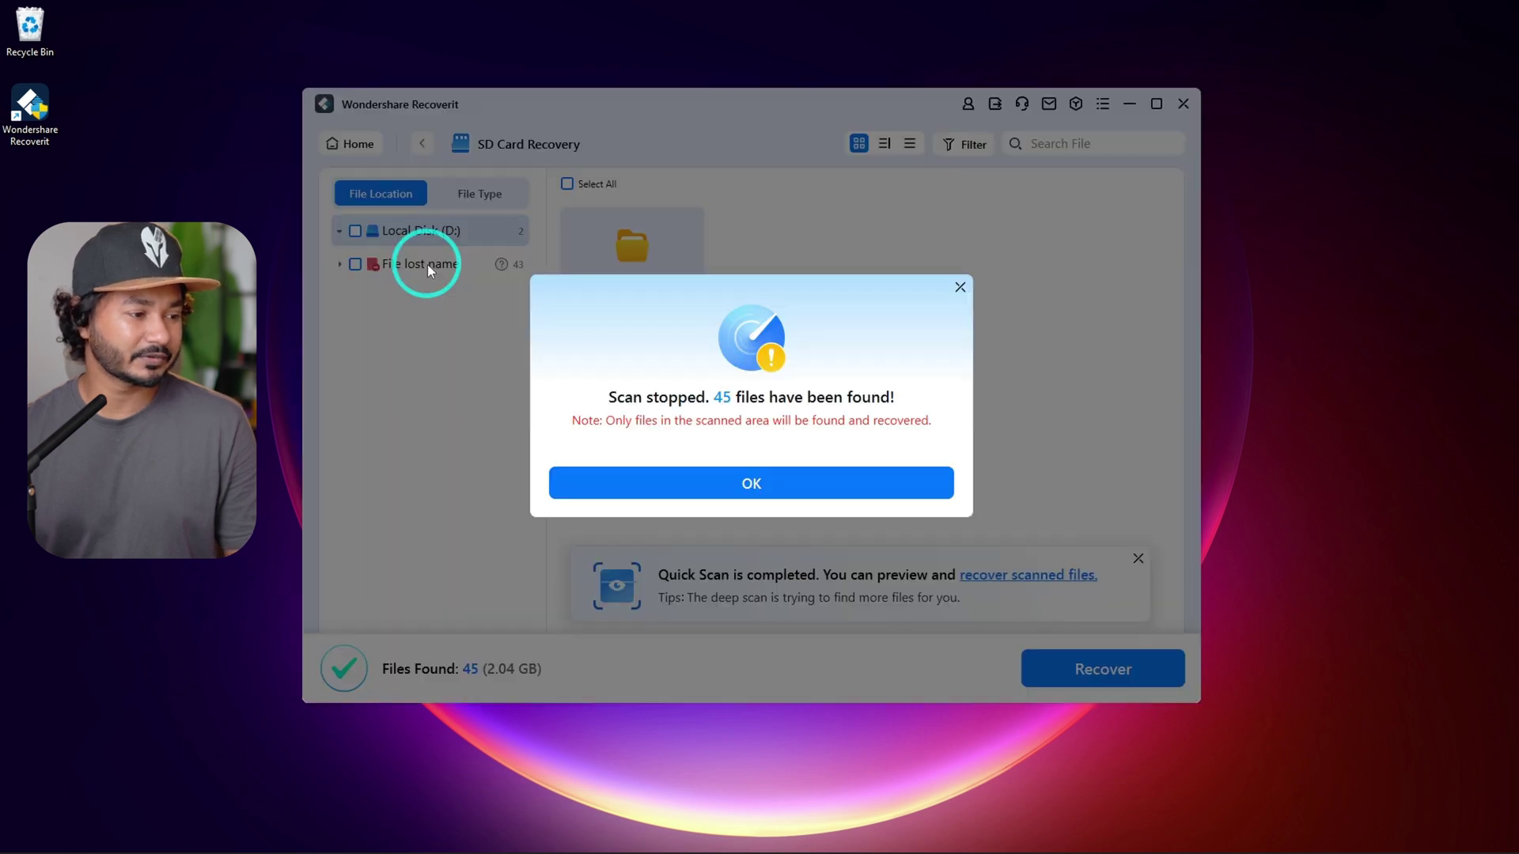
Dismiss the scan summary and browse found files by type: videos, Others, then photos
click(649, 493)
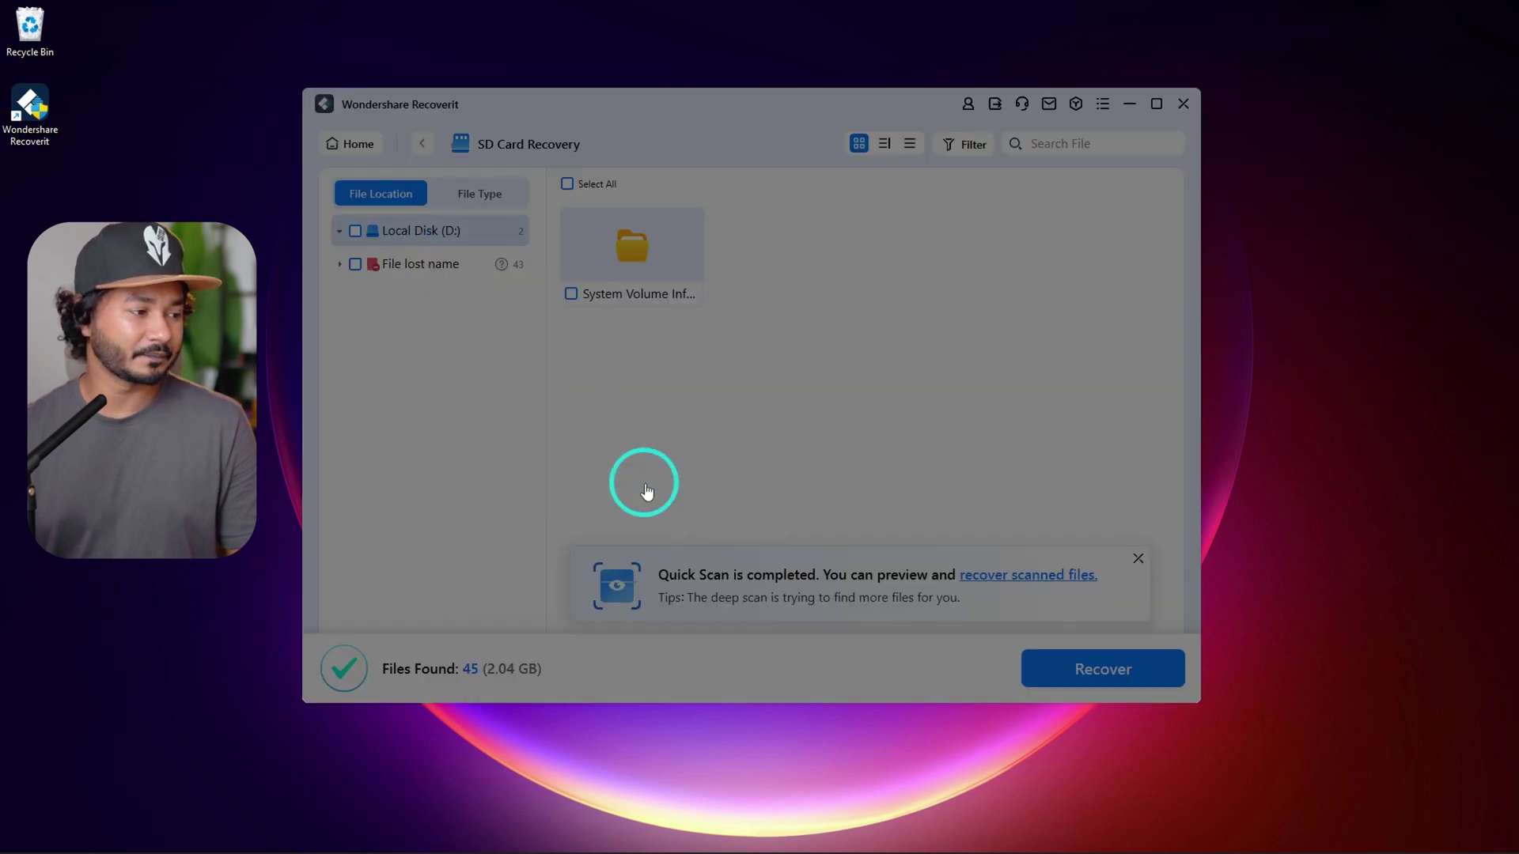
click(487, 194)
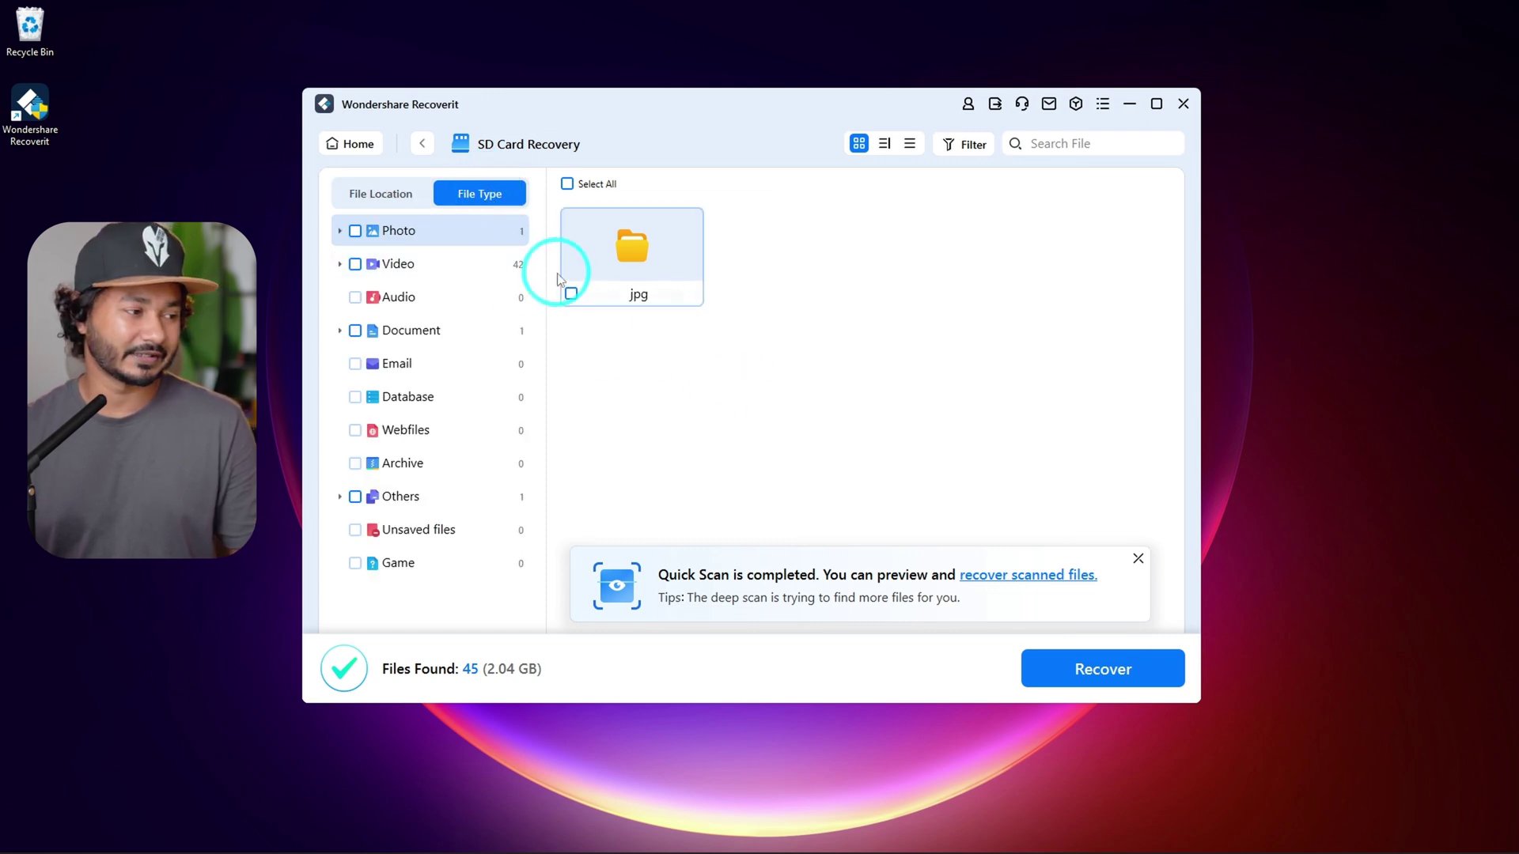
click(472, 269)
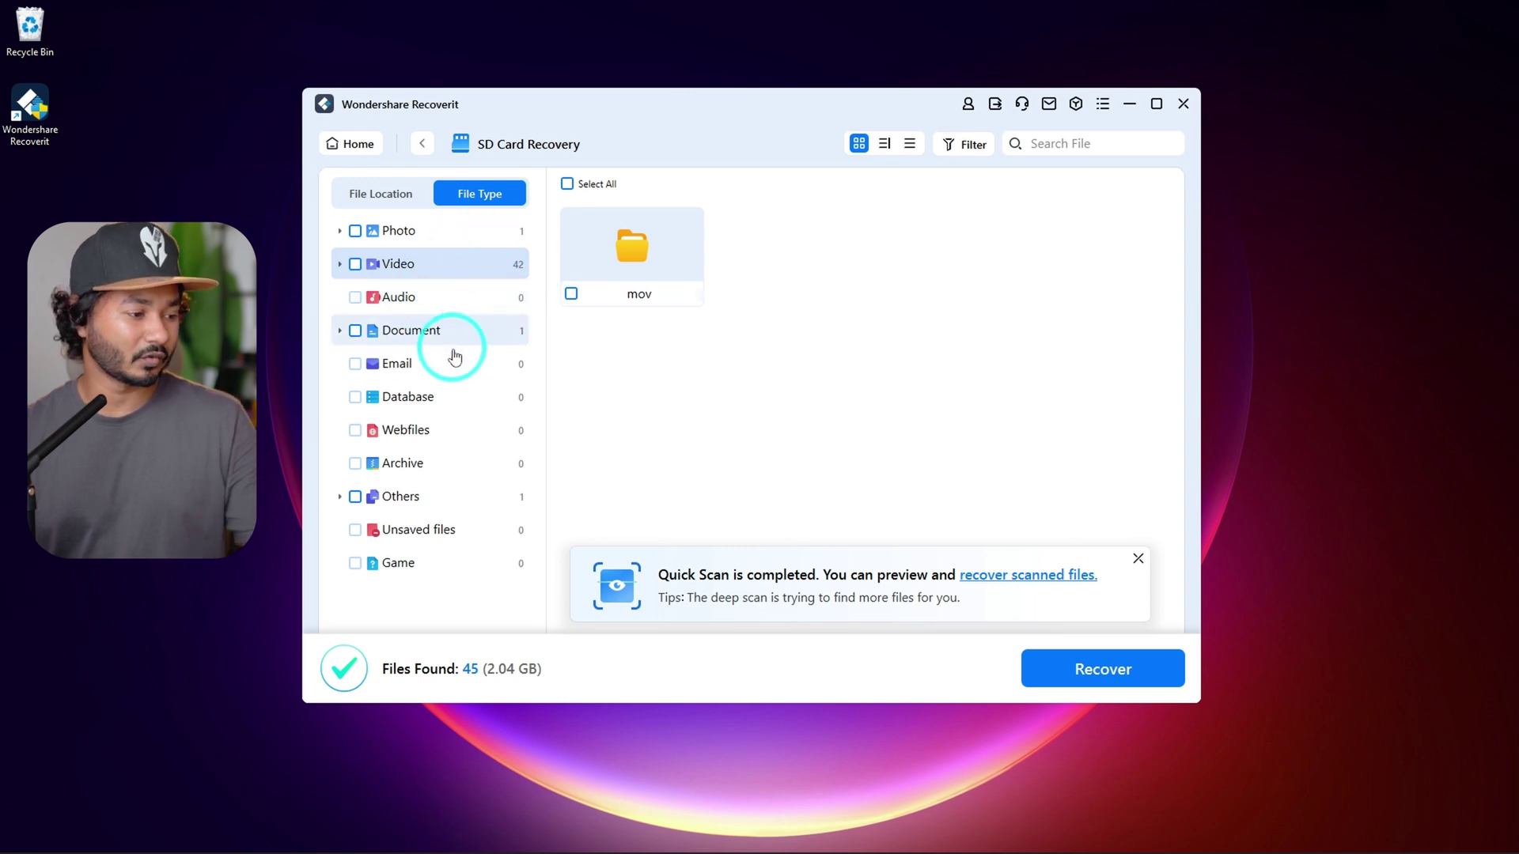
click(444, 495)
click(447, 237)
Open the jpg folder, preview SONY (24).jpg and start recovering it
double_click(643, 248)
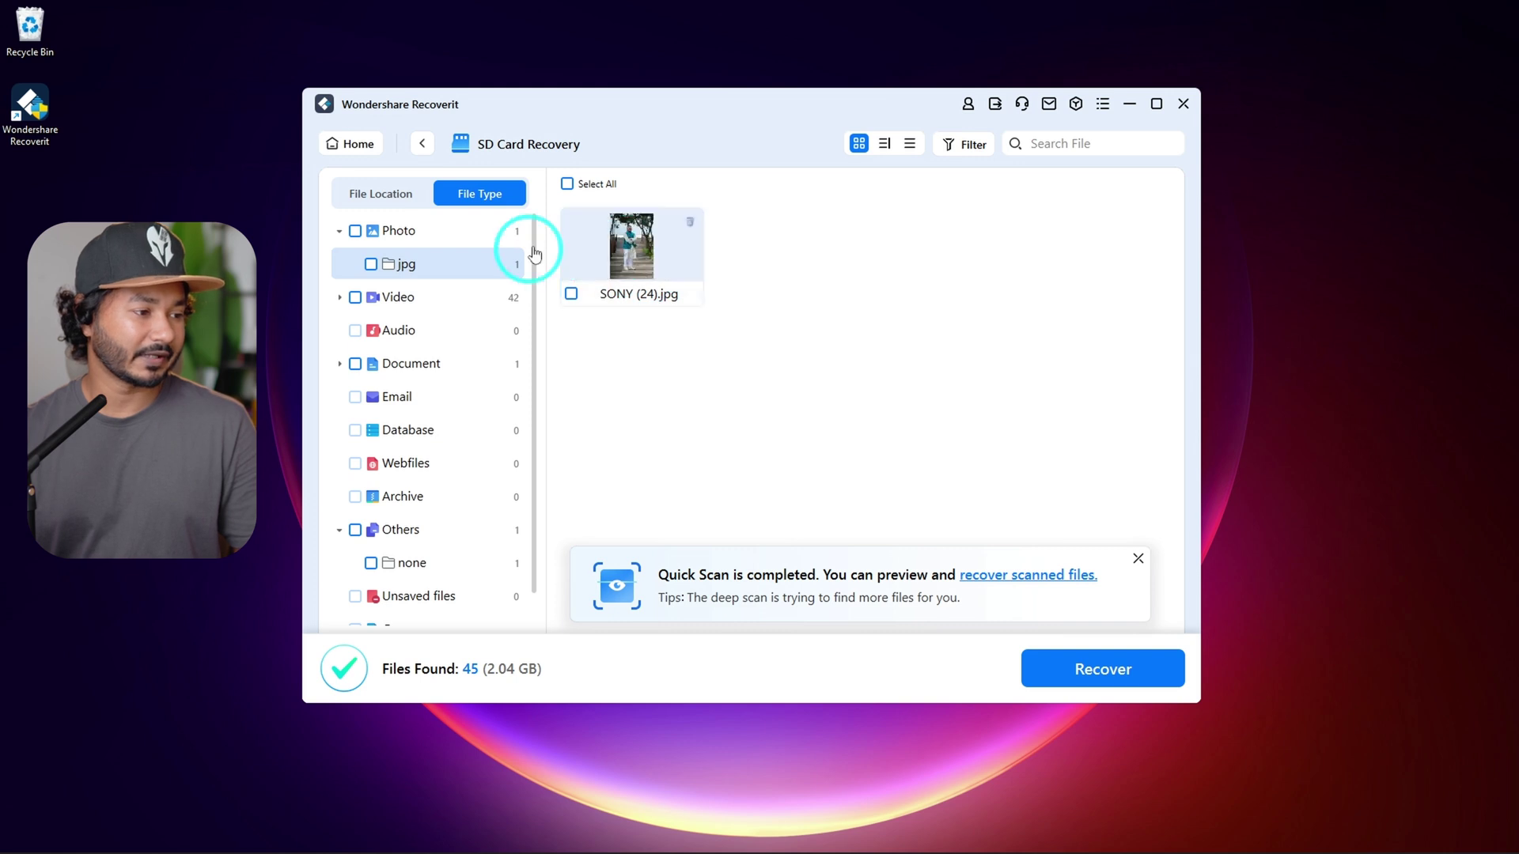
click(629, 250)
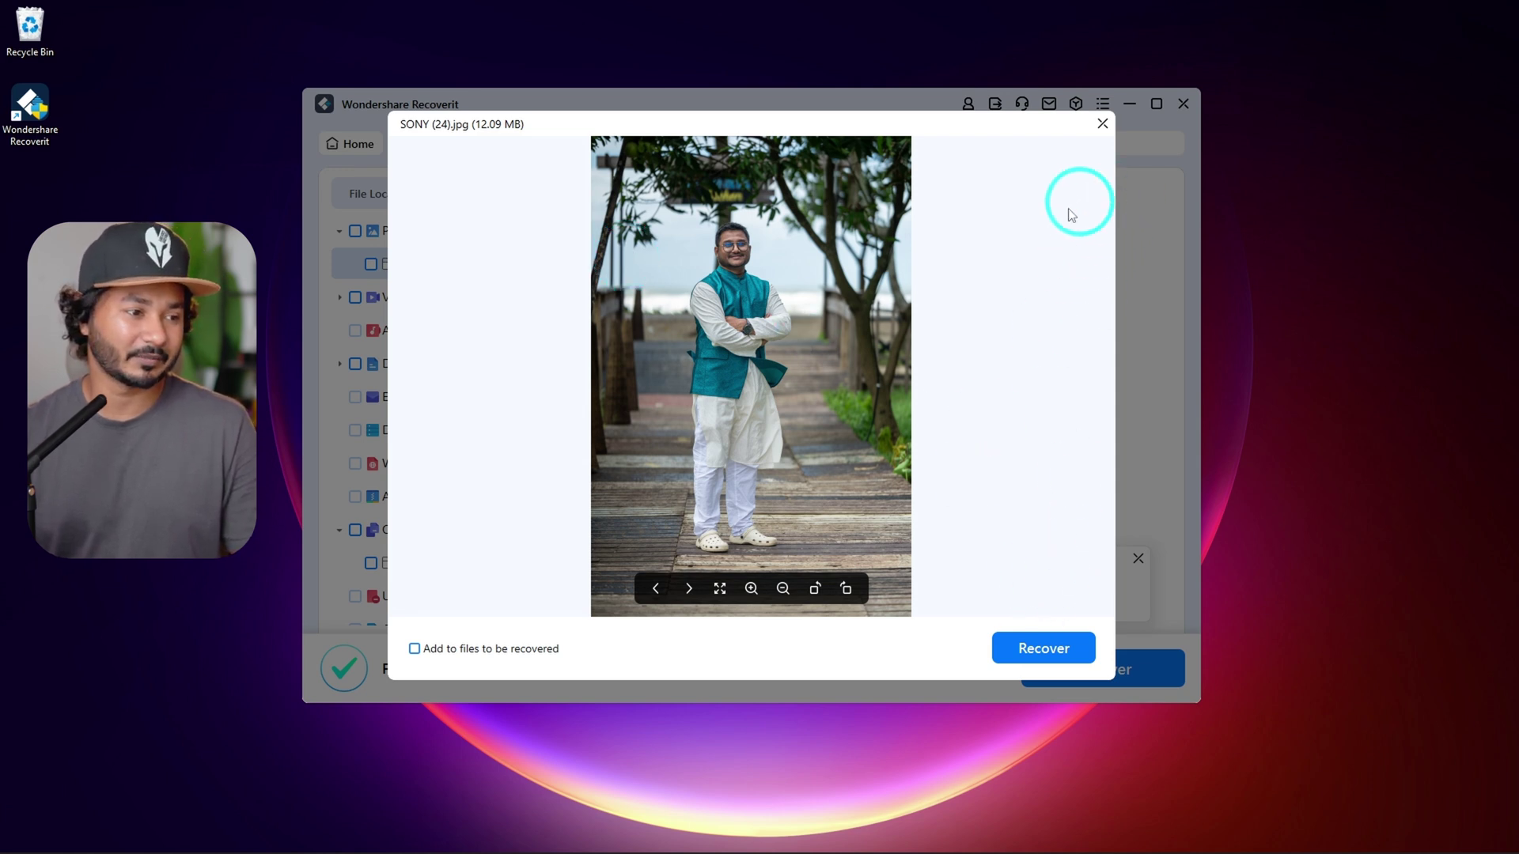
click(1044, 650)
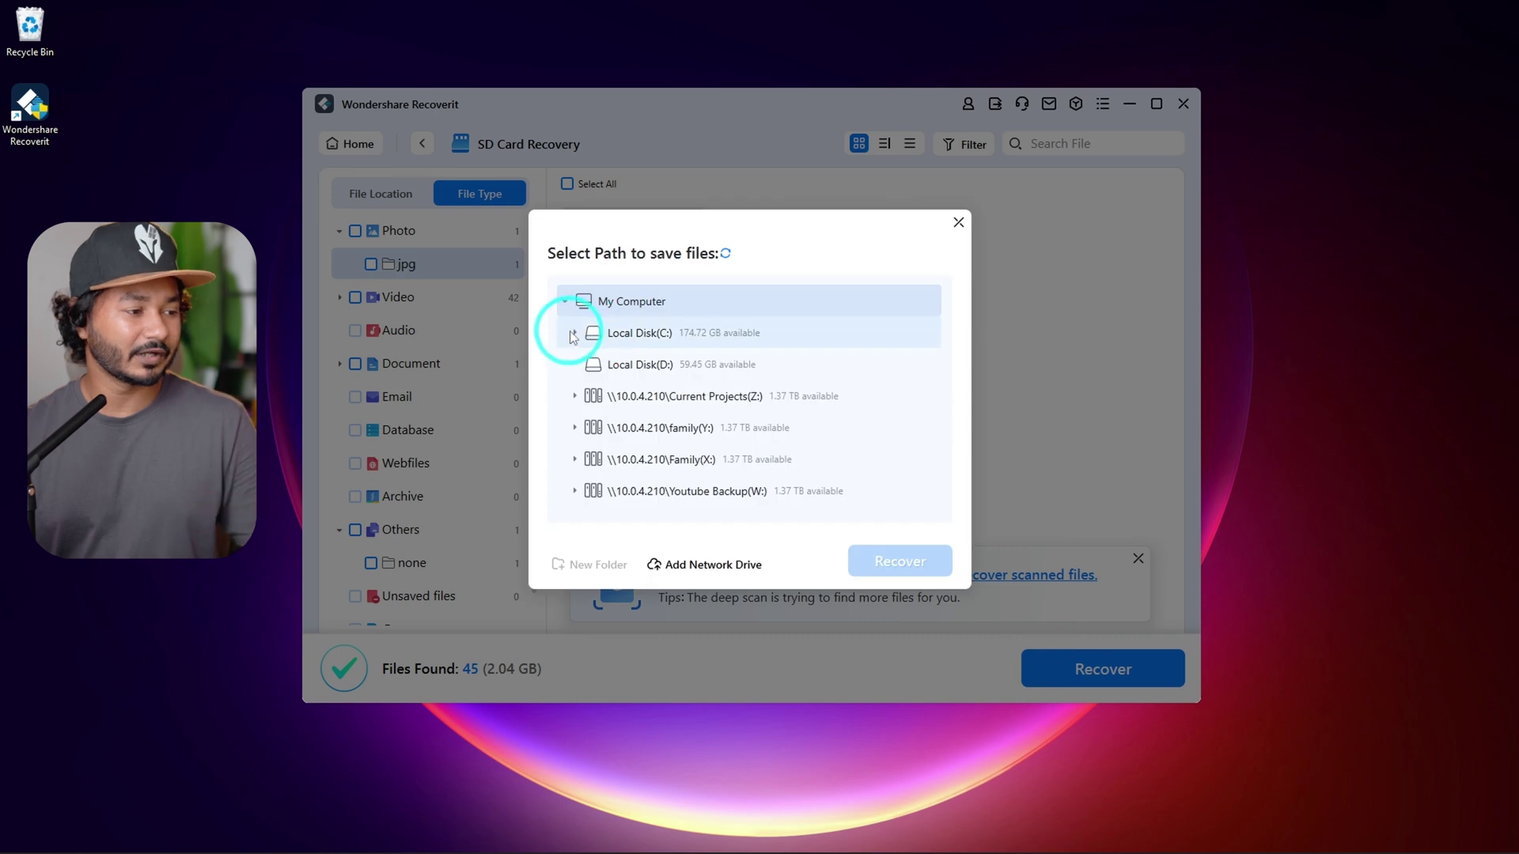
Save SONY (24).jpg to the Documents\Recovered folder on Local Disk C:
click(576, 334)
scroll(688, 421, down, 5)
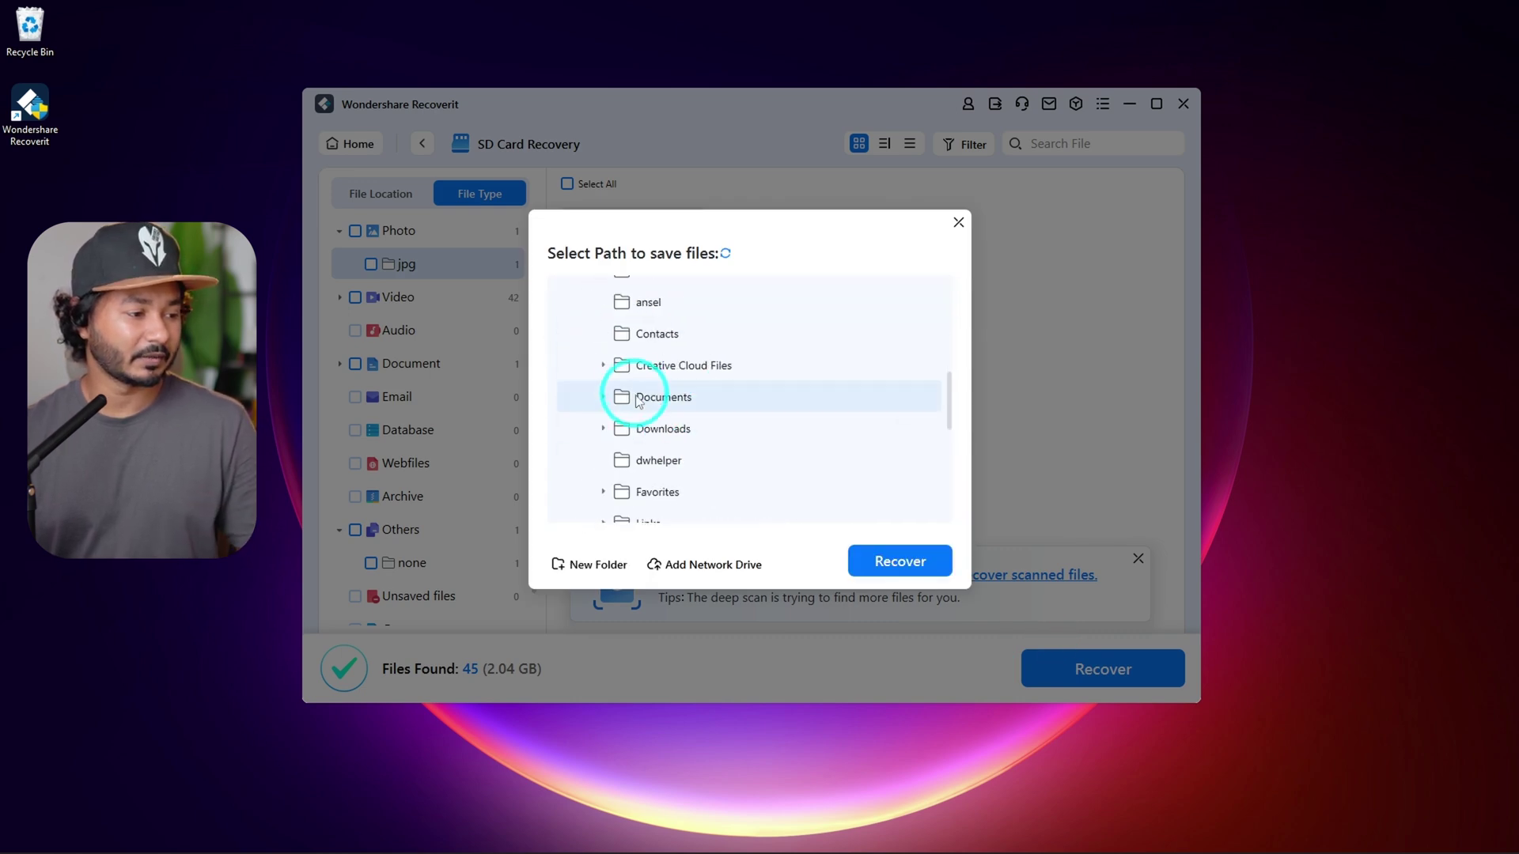
click(602, 397)
click(681, 429)
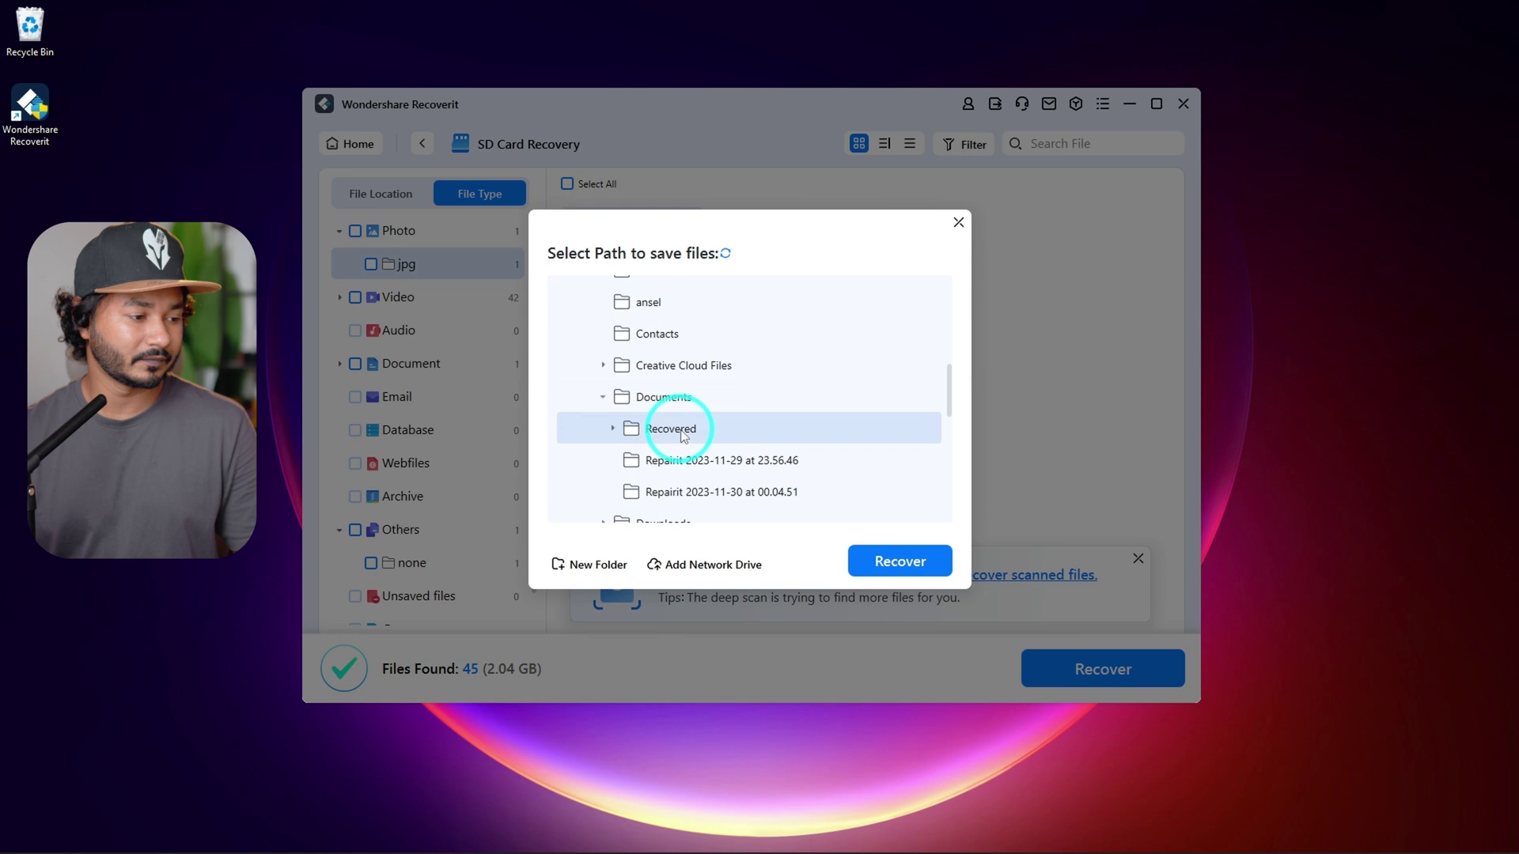
click(895, 566)
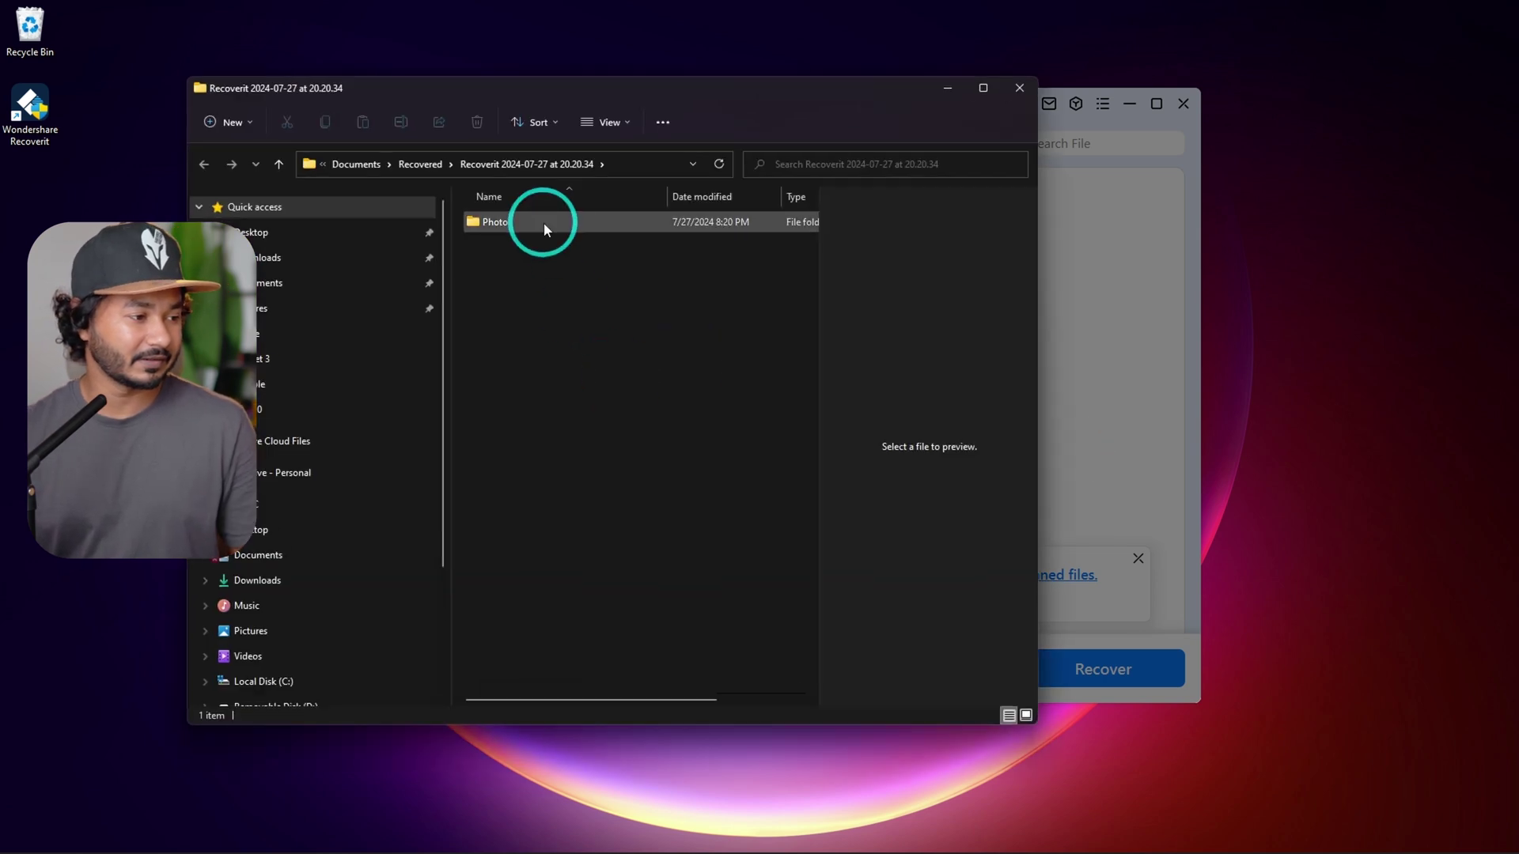
Open the recovered SONY (24).jpg from Photo > jpg to verify it, then close Explorer and Photos
double_click(543, 222)
double_click(544, 221)
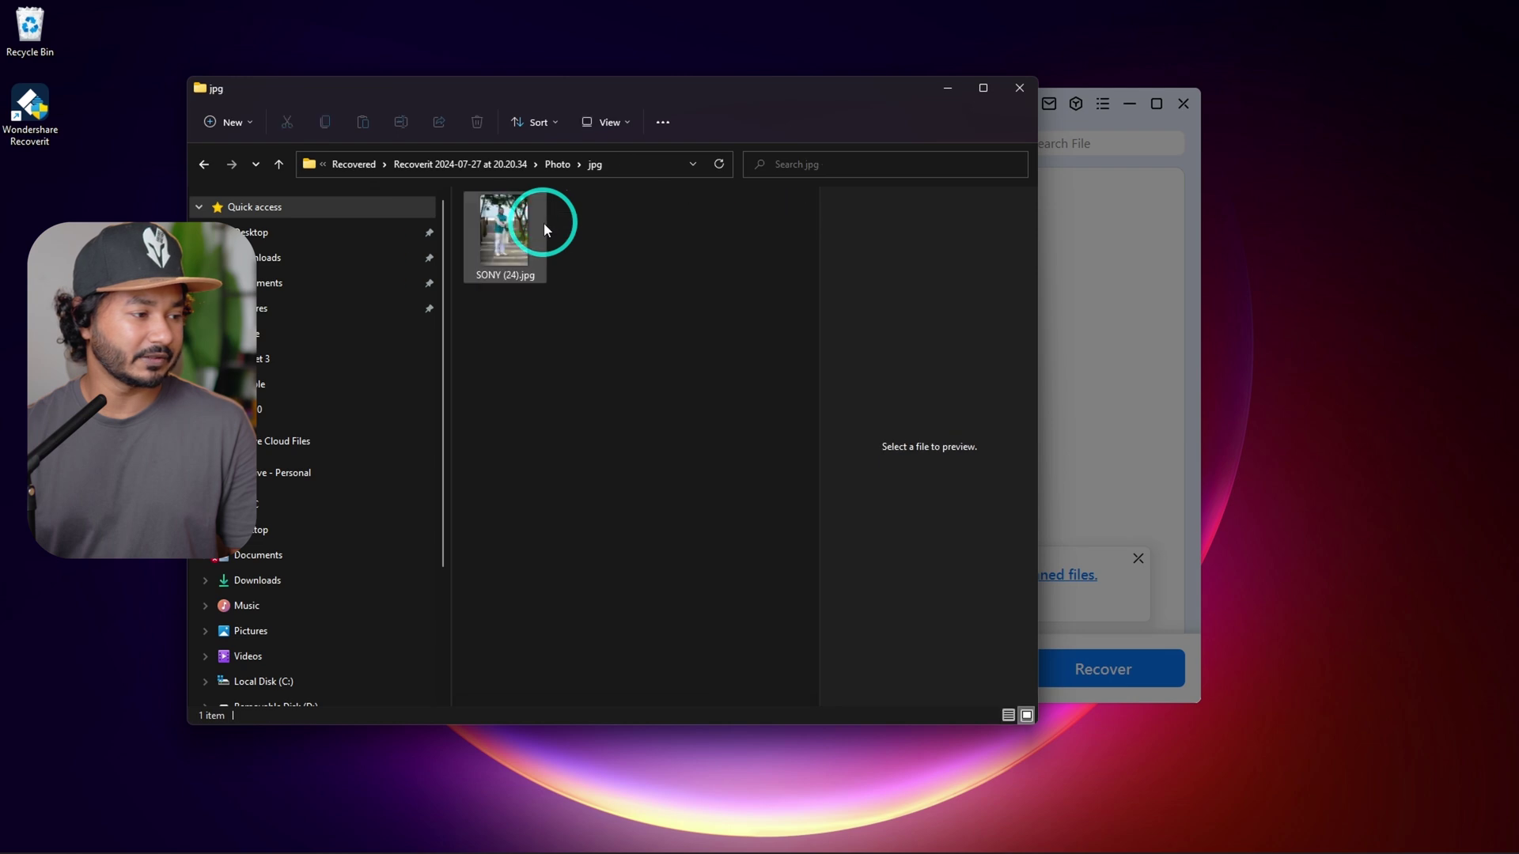
right_click(503, 226)
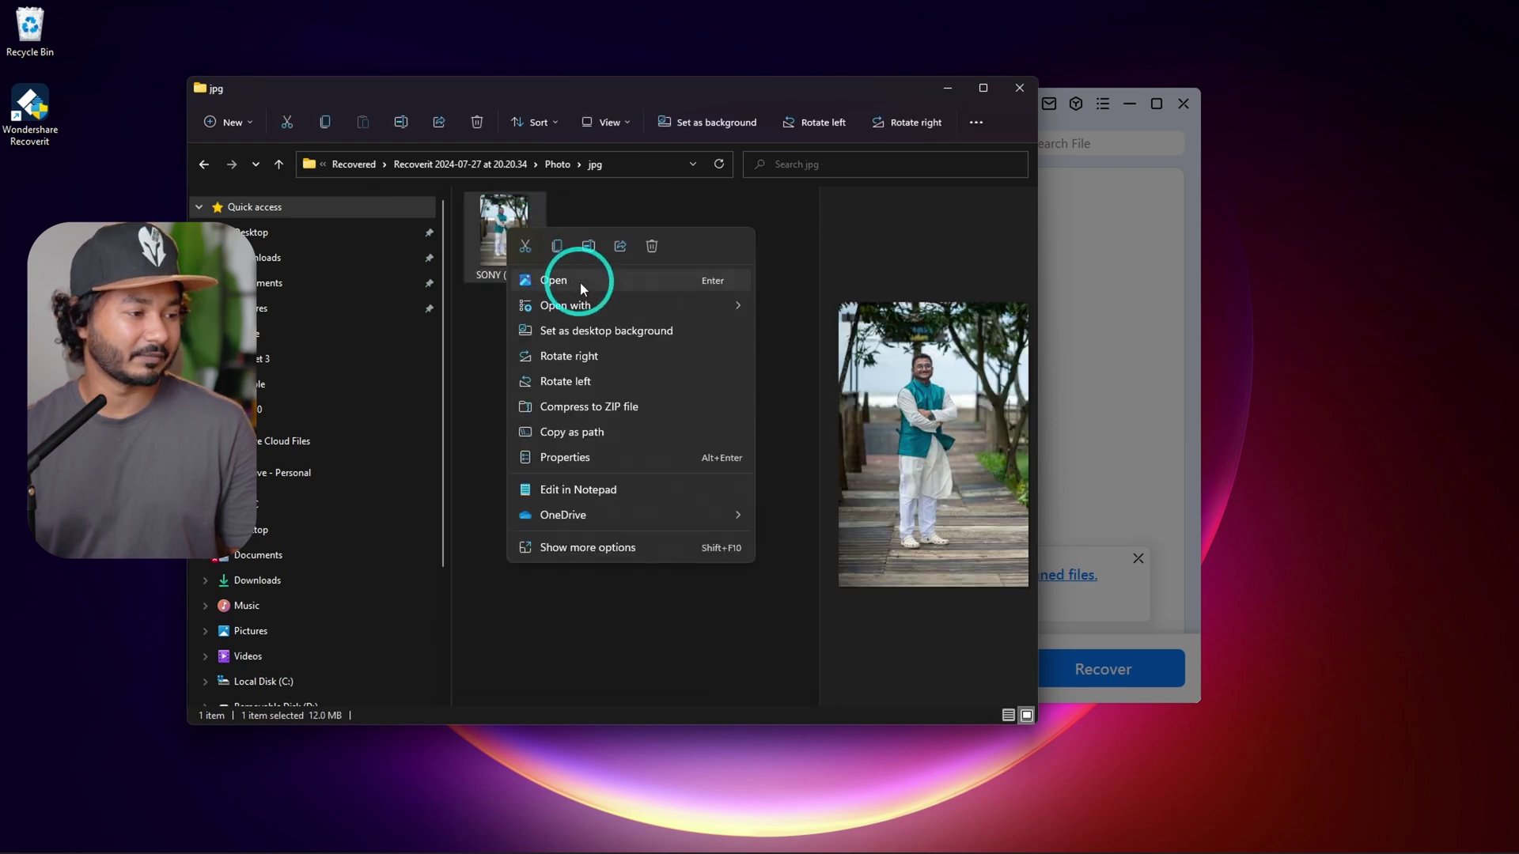
click(581, 282)
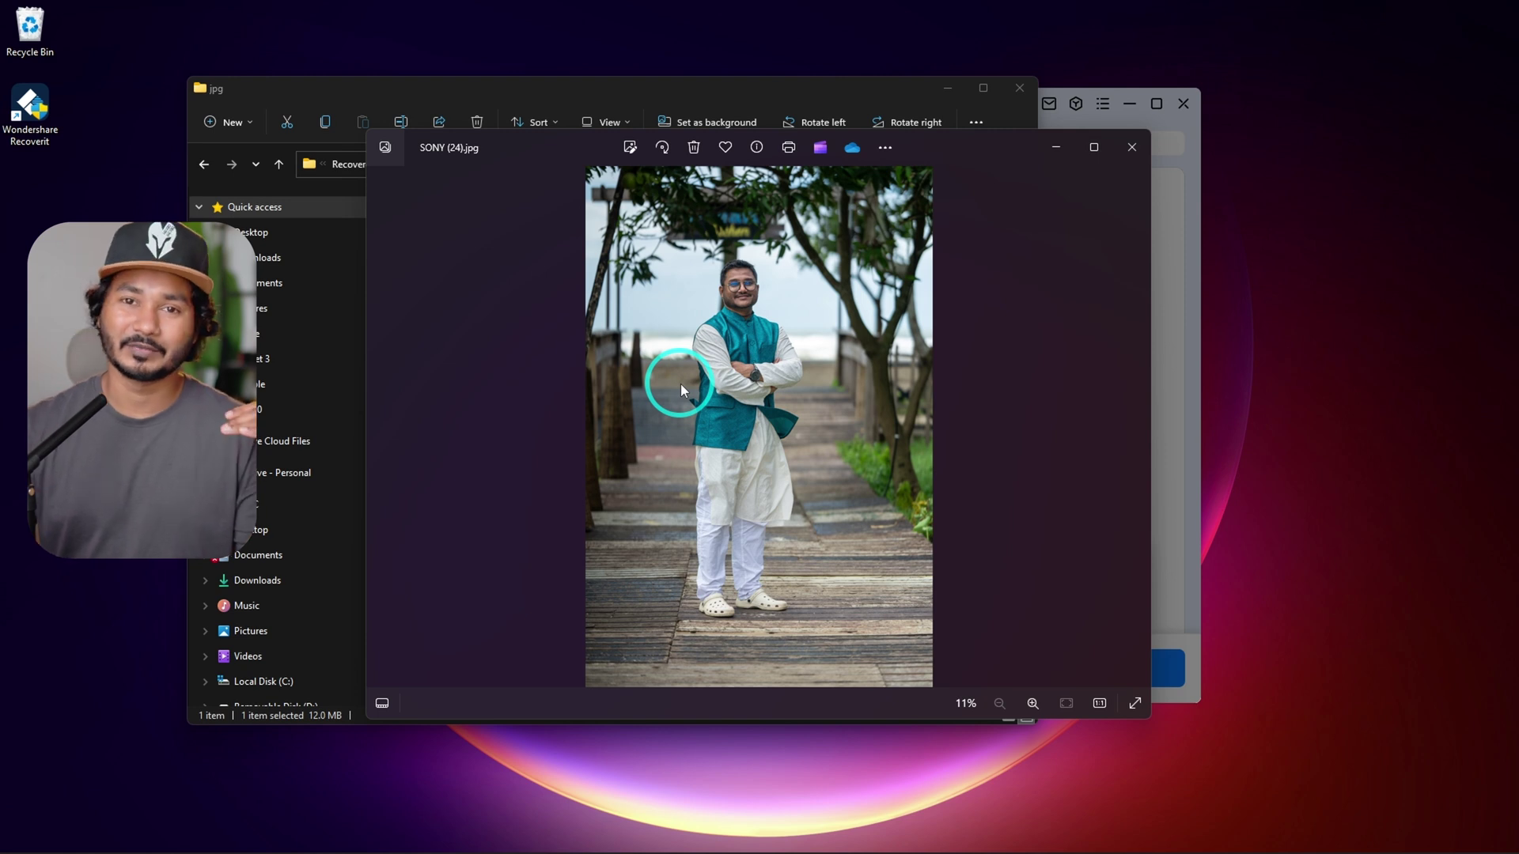
click(1015, 91)
click(1133, 149)
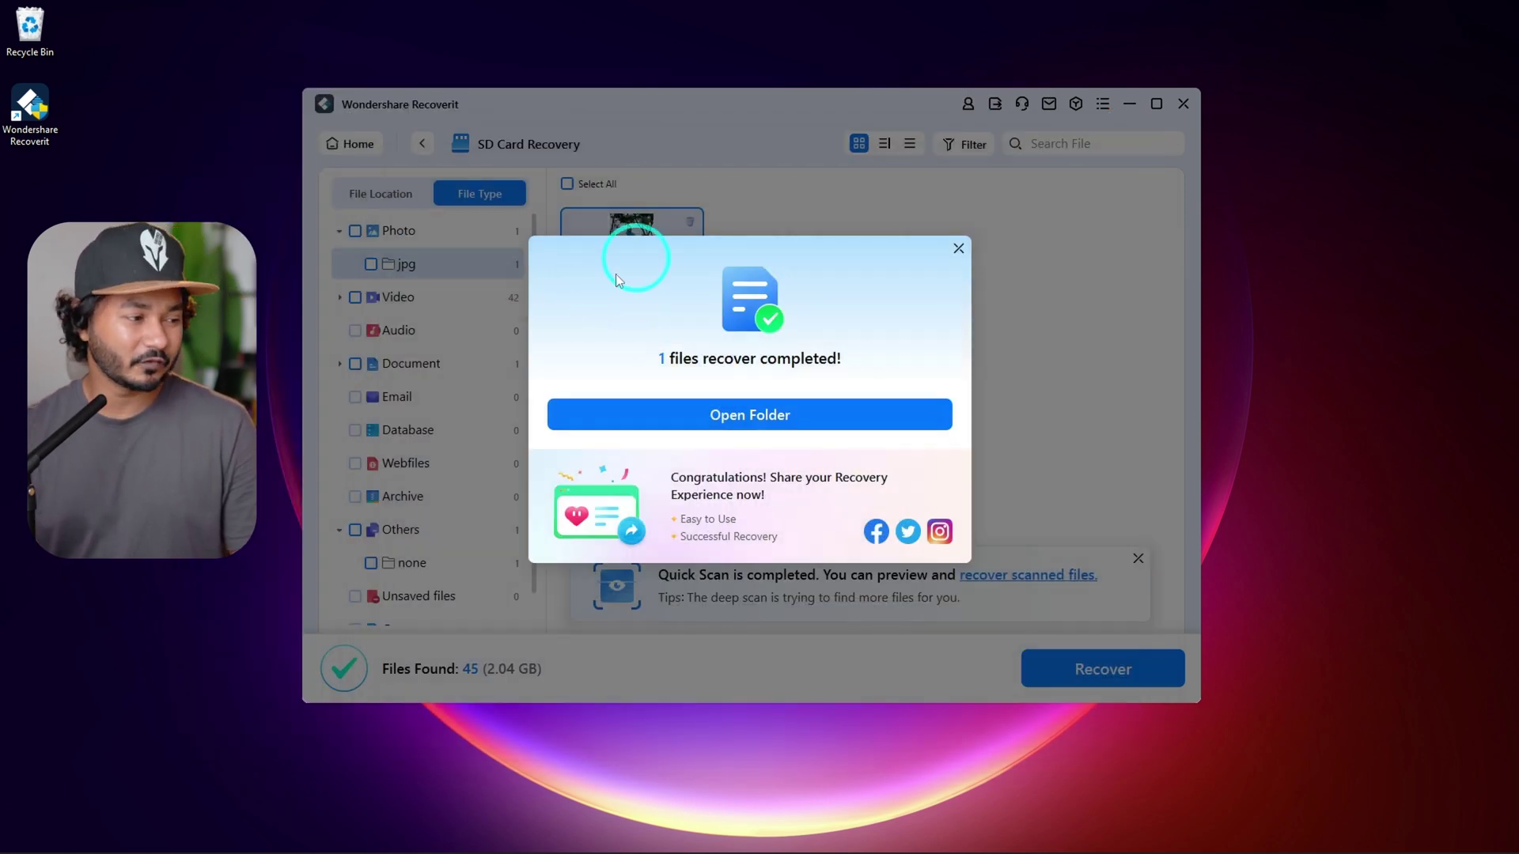
Dismiss the completion notice and open the mov folder of 42 found videos
click(960, 251)
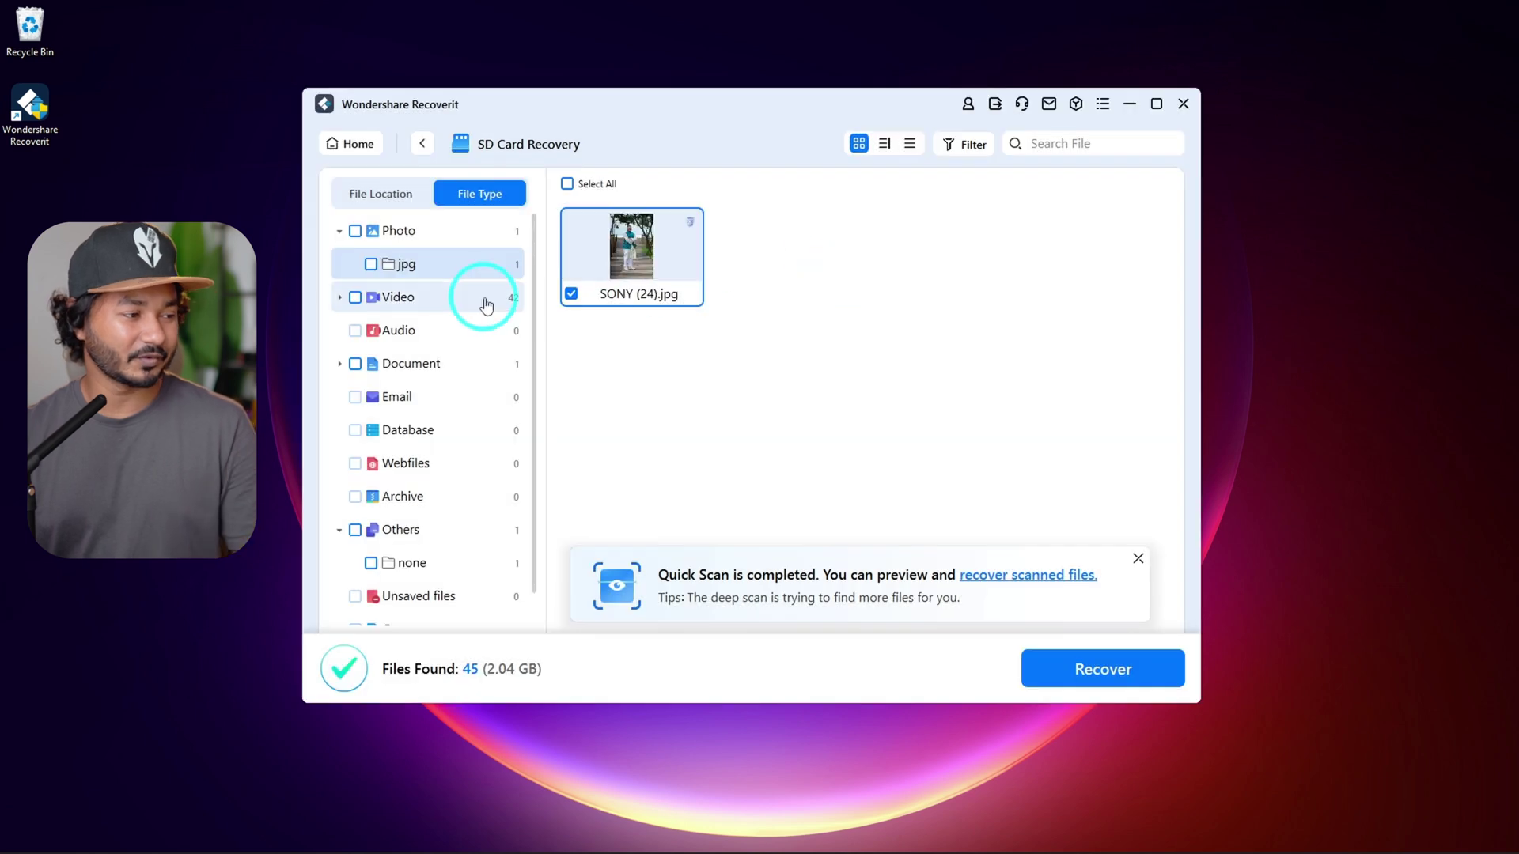
click(448, 305)
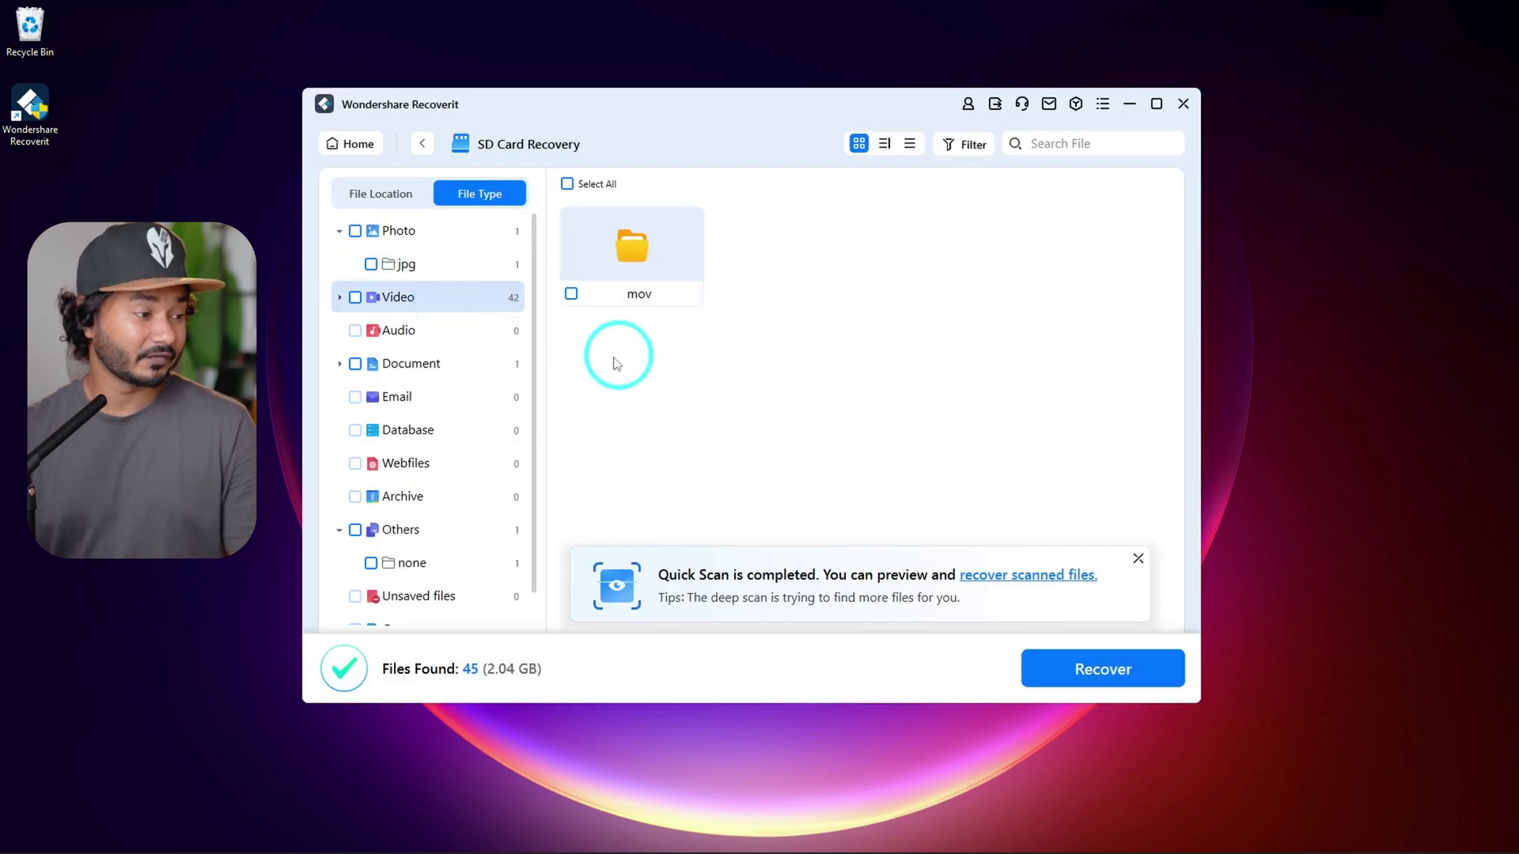
click(639, 262)
double_click(638, 262)
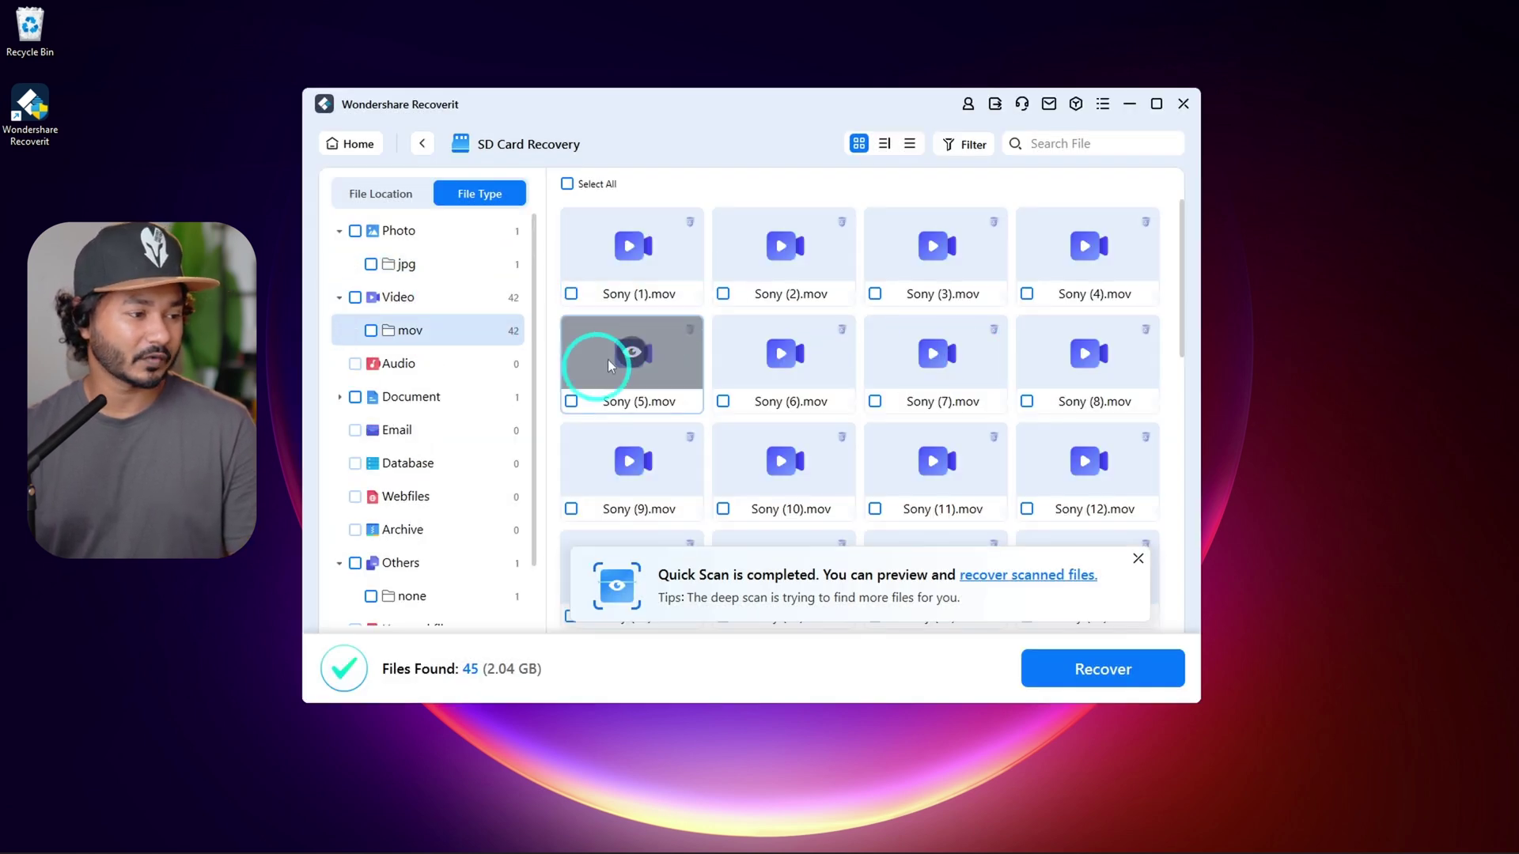
Try previewing Sony (7).mov and close the failed preview
mouse_move(936, 358)
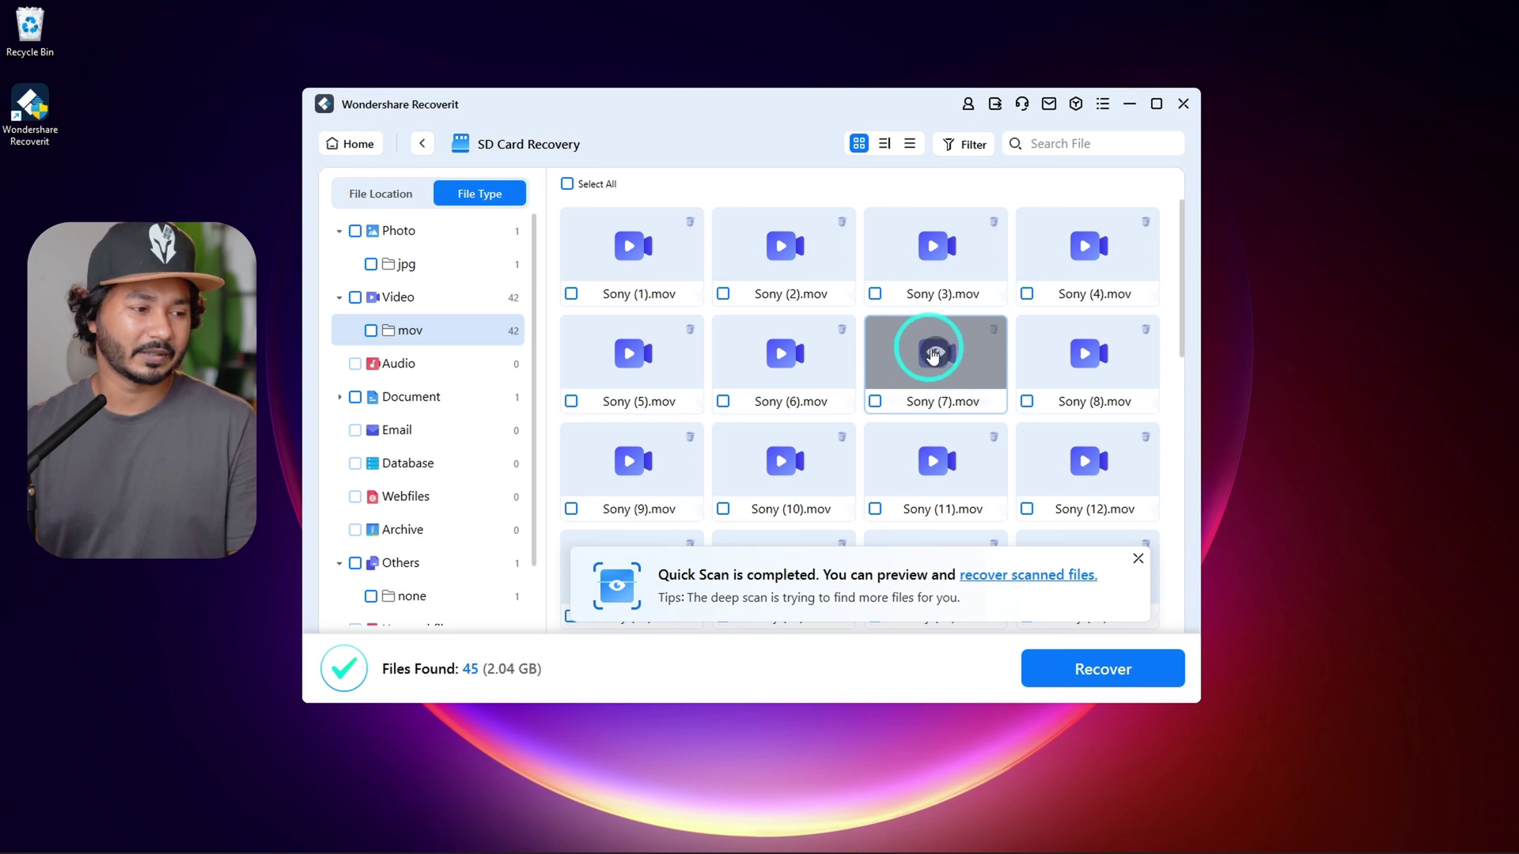
click(935, 356)
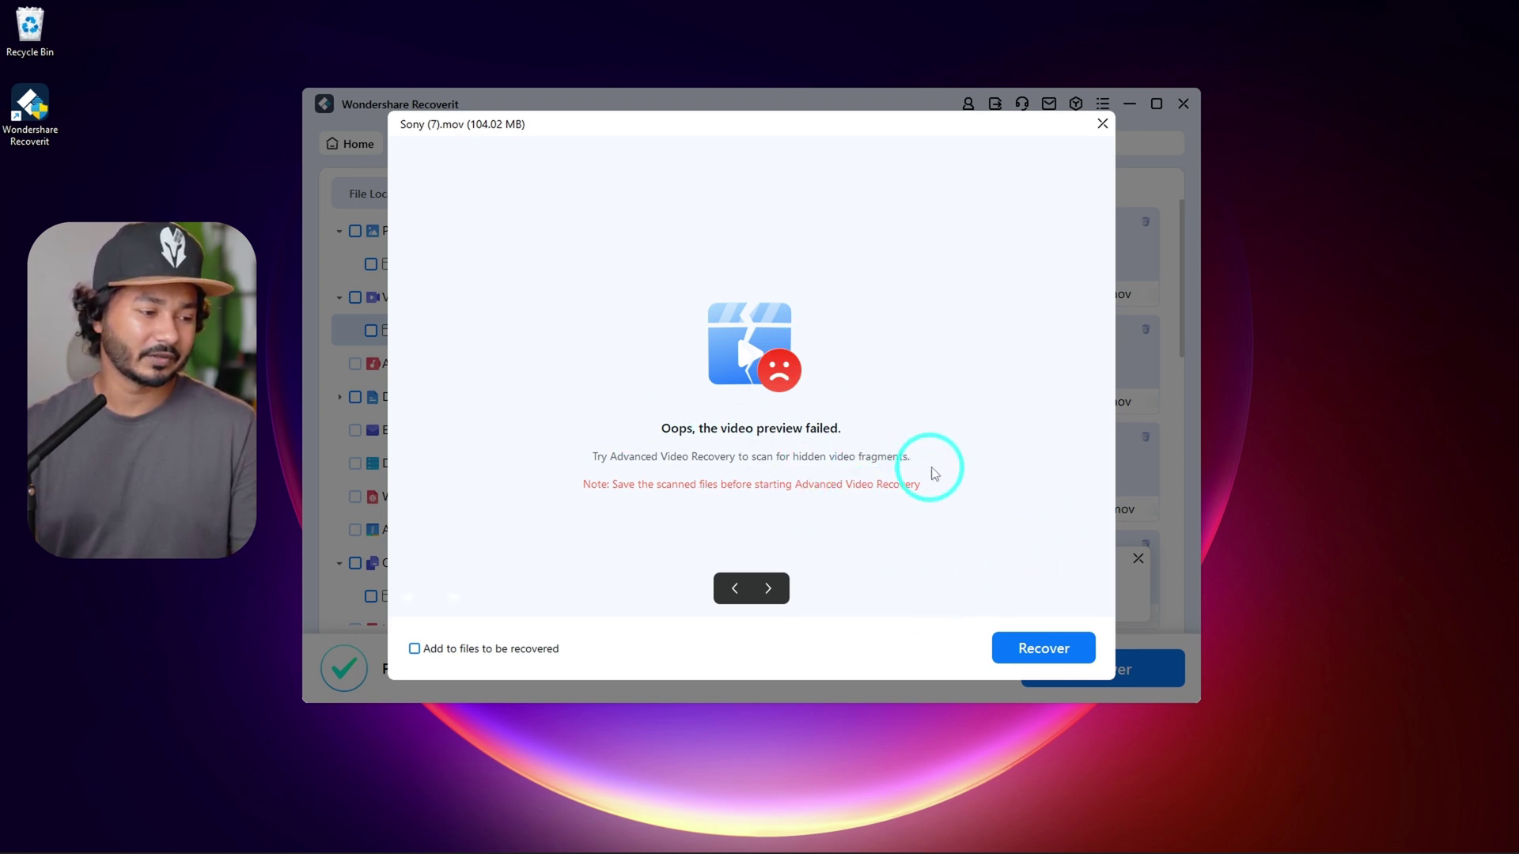
click(1102, 124)
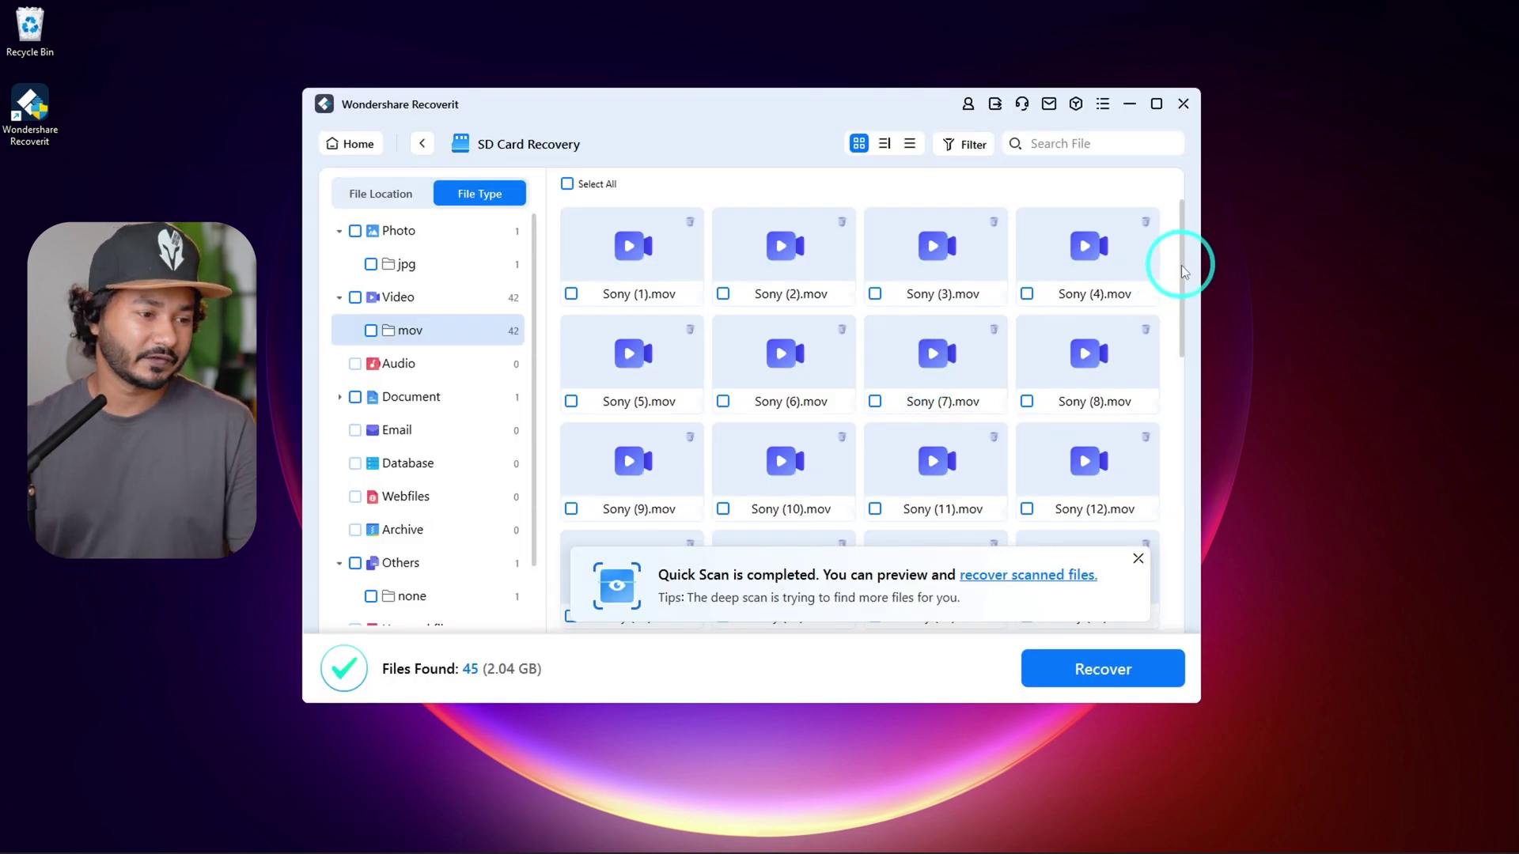
Select Sony (21).mov, Sony (22).mov and Sony (27).mov for recovery
scroll(1180, 264, down, 2)
scroll(1171, 384, down, 2)
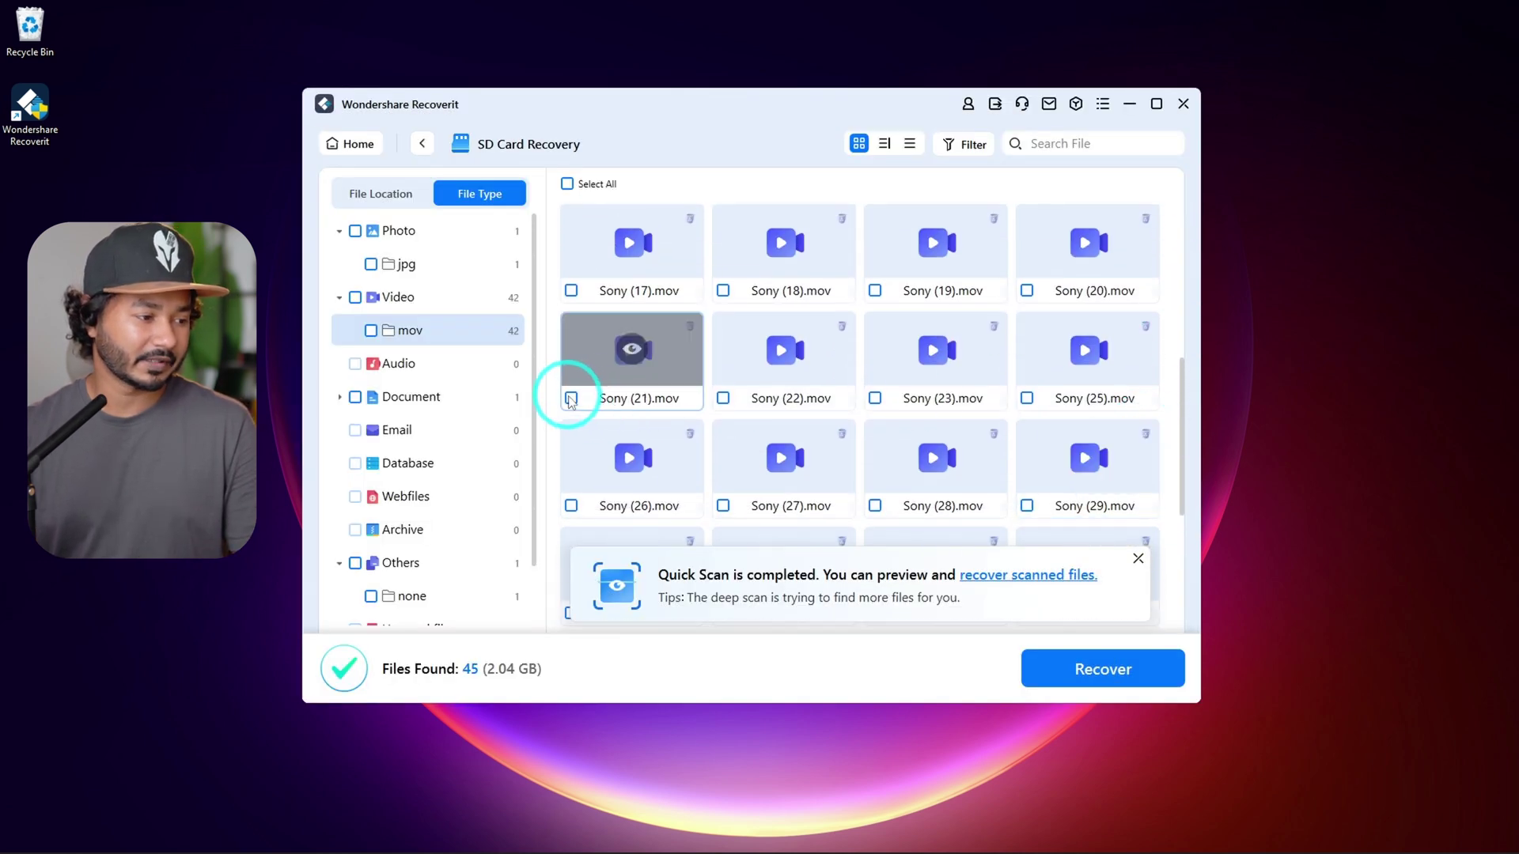
click(571, 398)
click(723, 398)
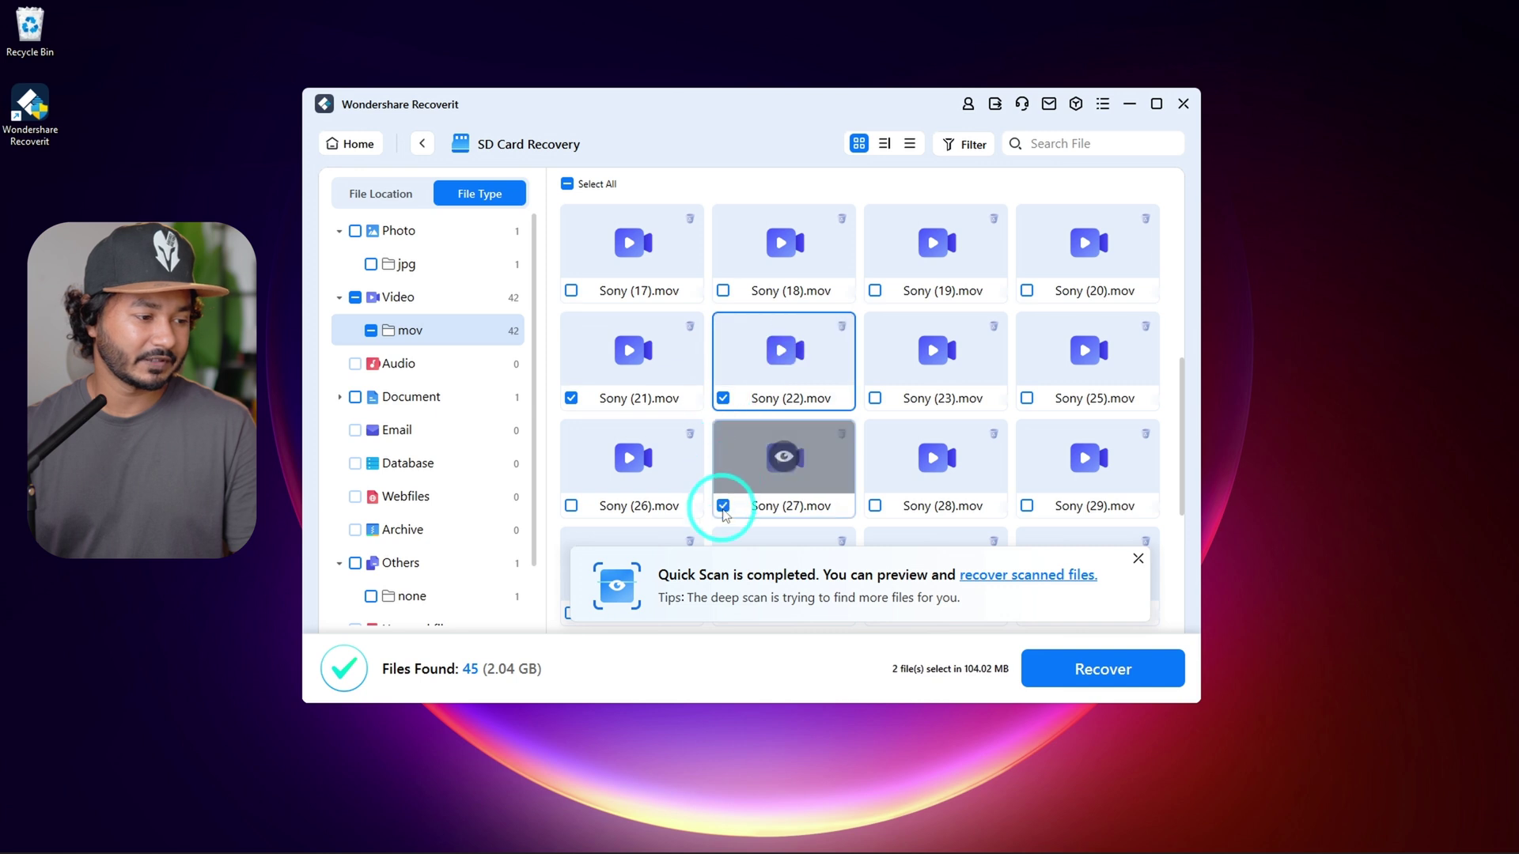
click(723, 506)
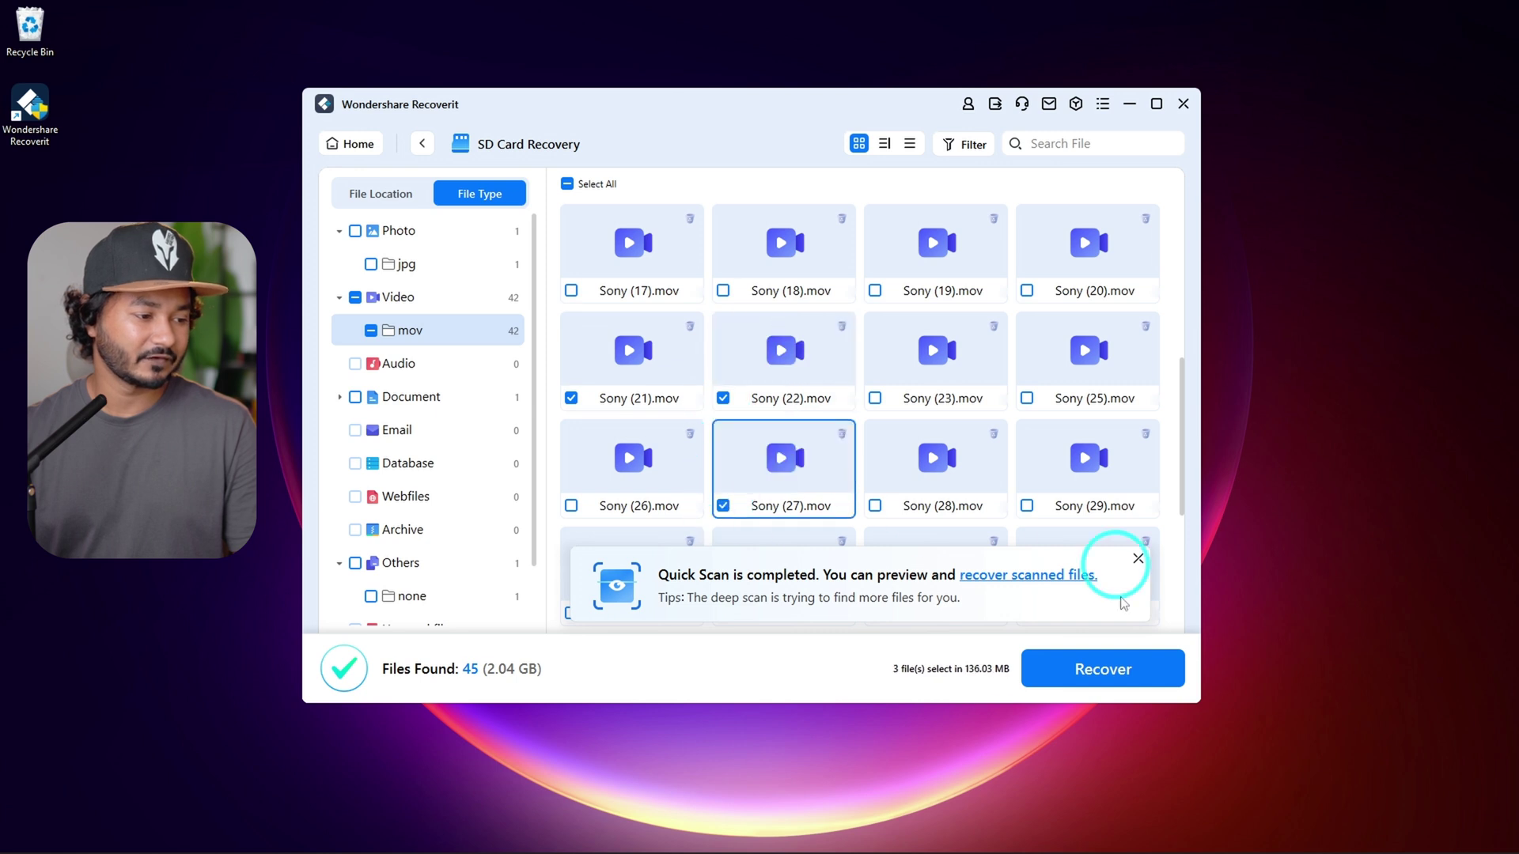
Recover the three selected videos into Documents > Recovered
click(1098, 671)
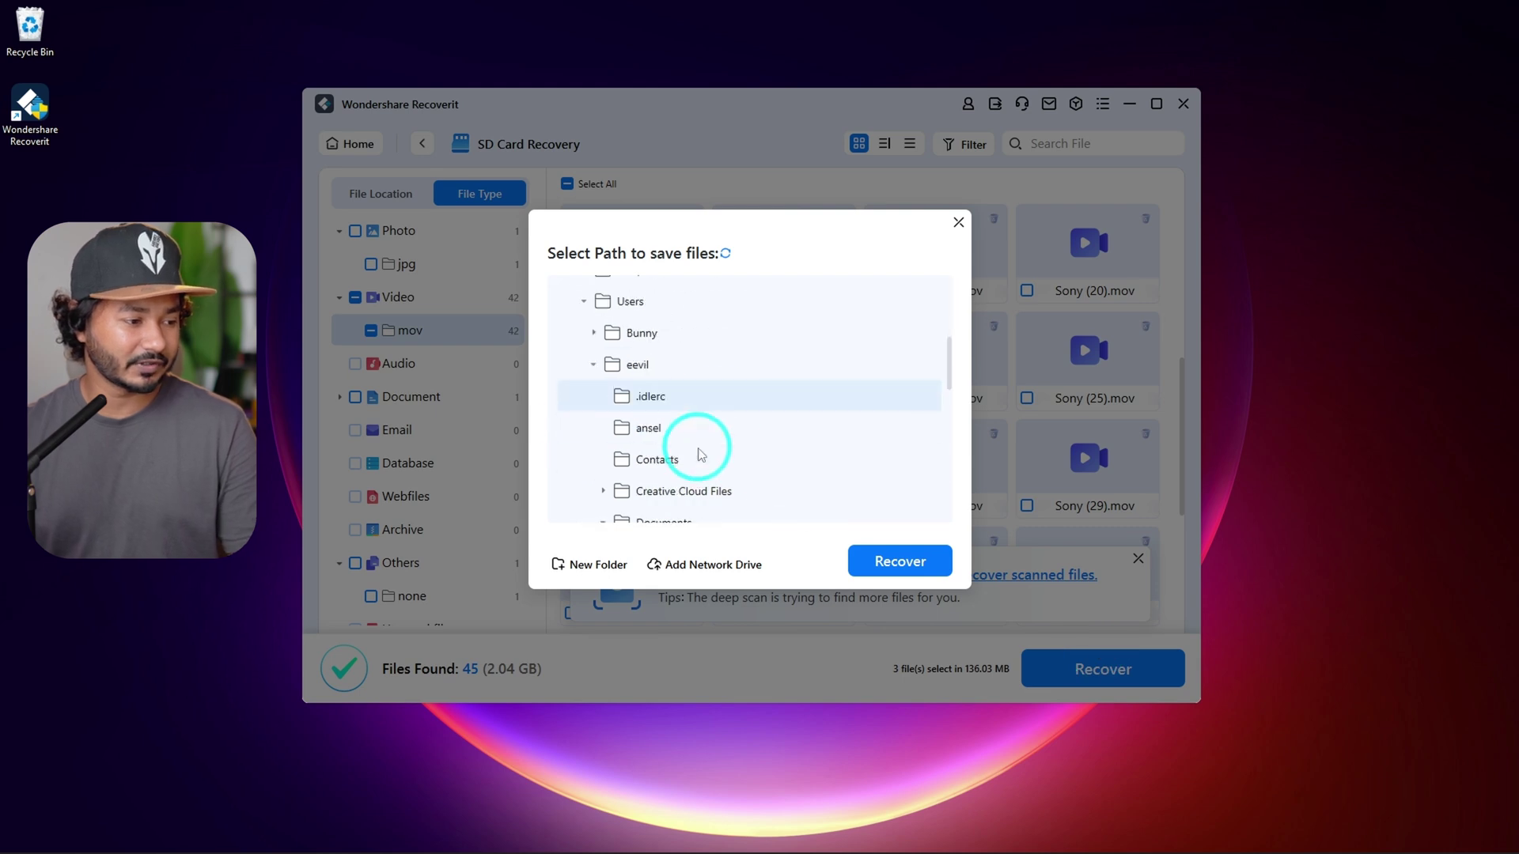
scroll(792, 443, down, 1)
scroll(720, 388, up, 2)
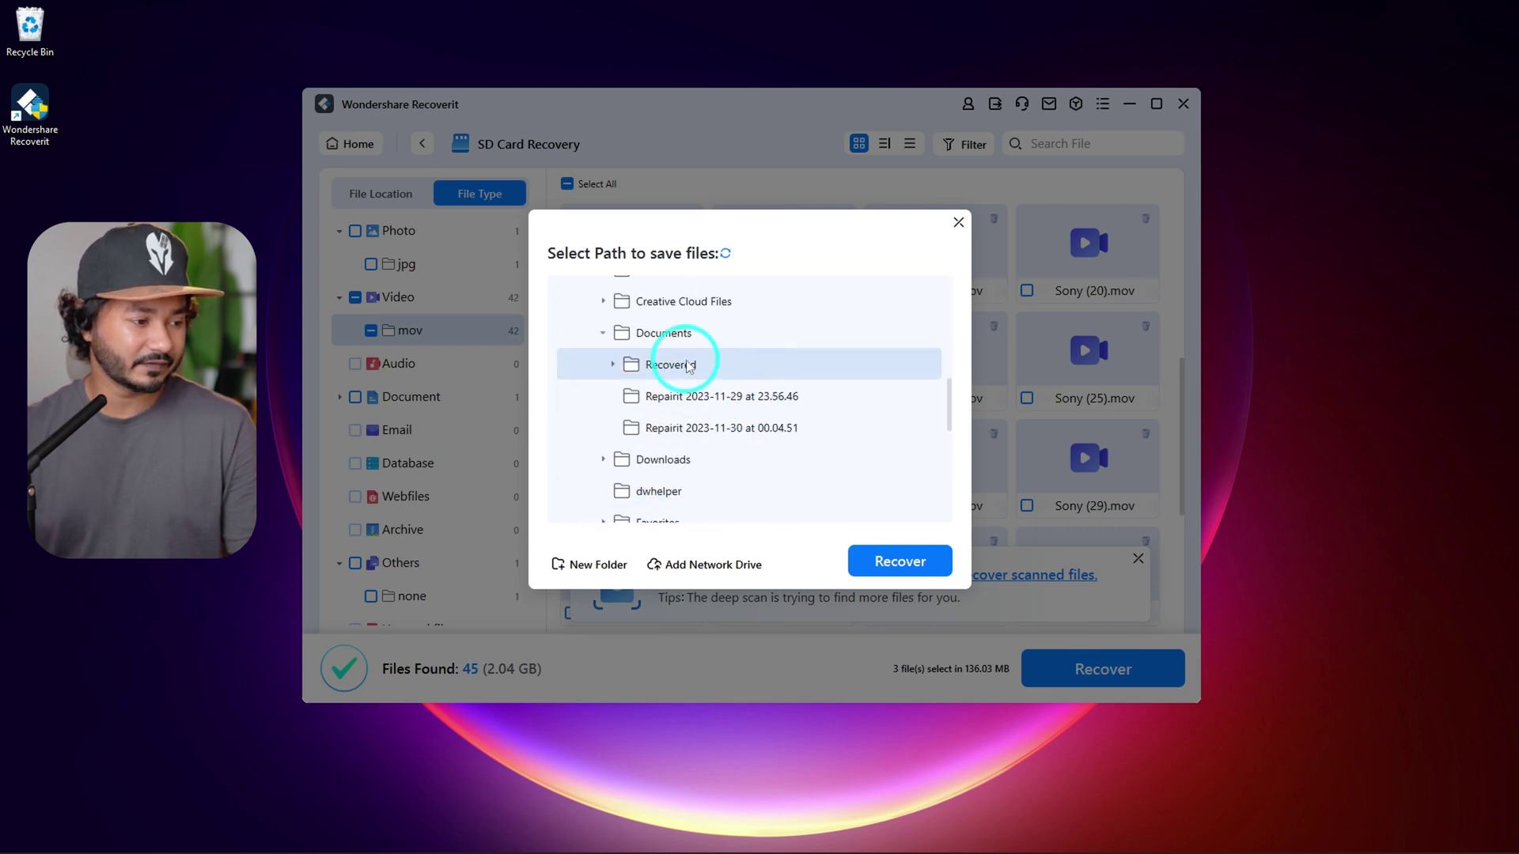
click(888, 561)
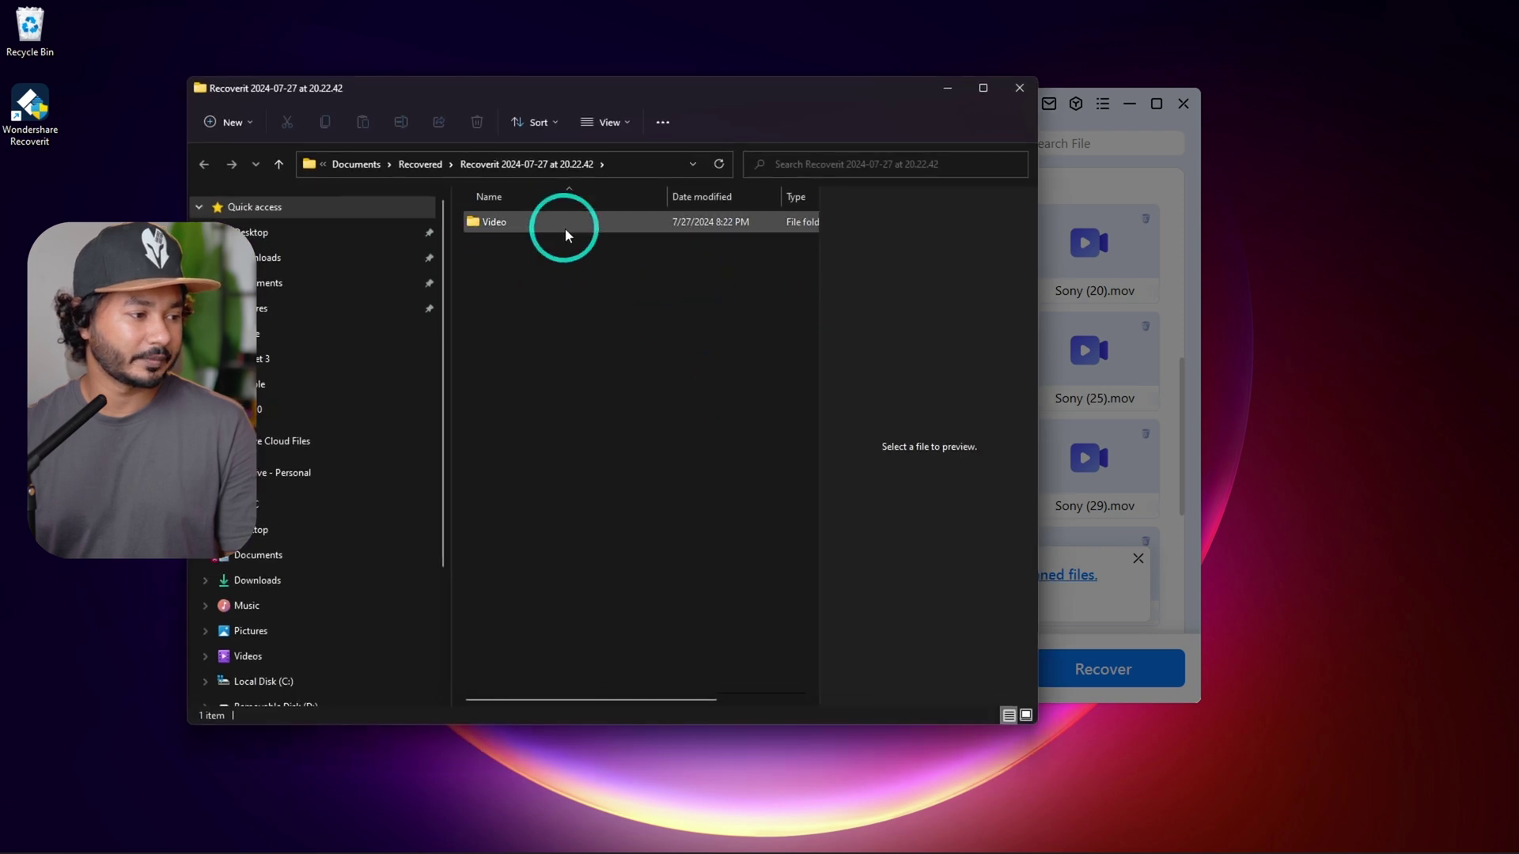
From the recovered Video > mov folder, play Sony (21).mov in VLC, then pause and close it
double_click(565, 229)
double_click(565, 226)
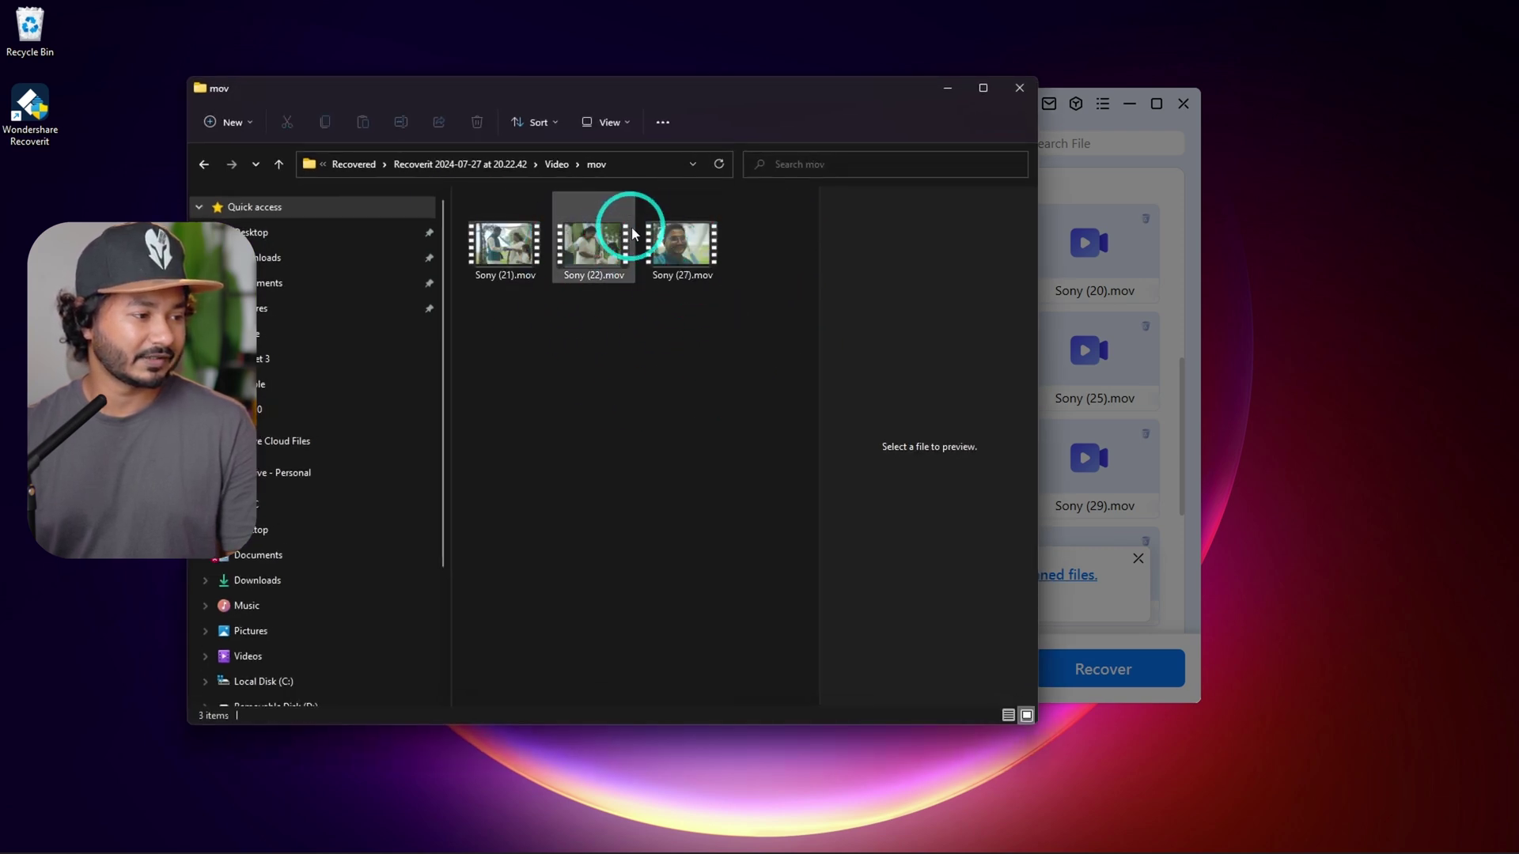
click(514, 248)
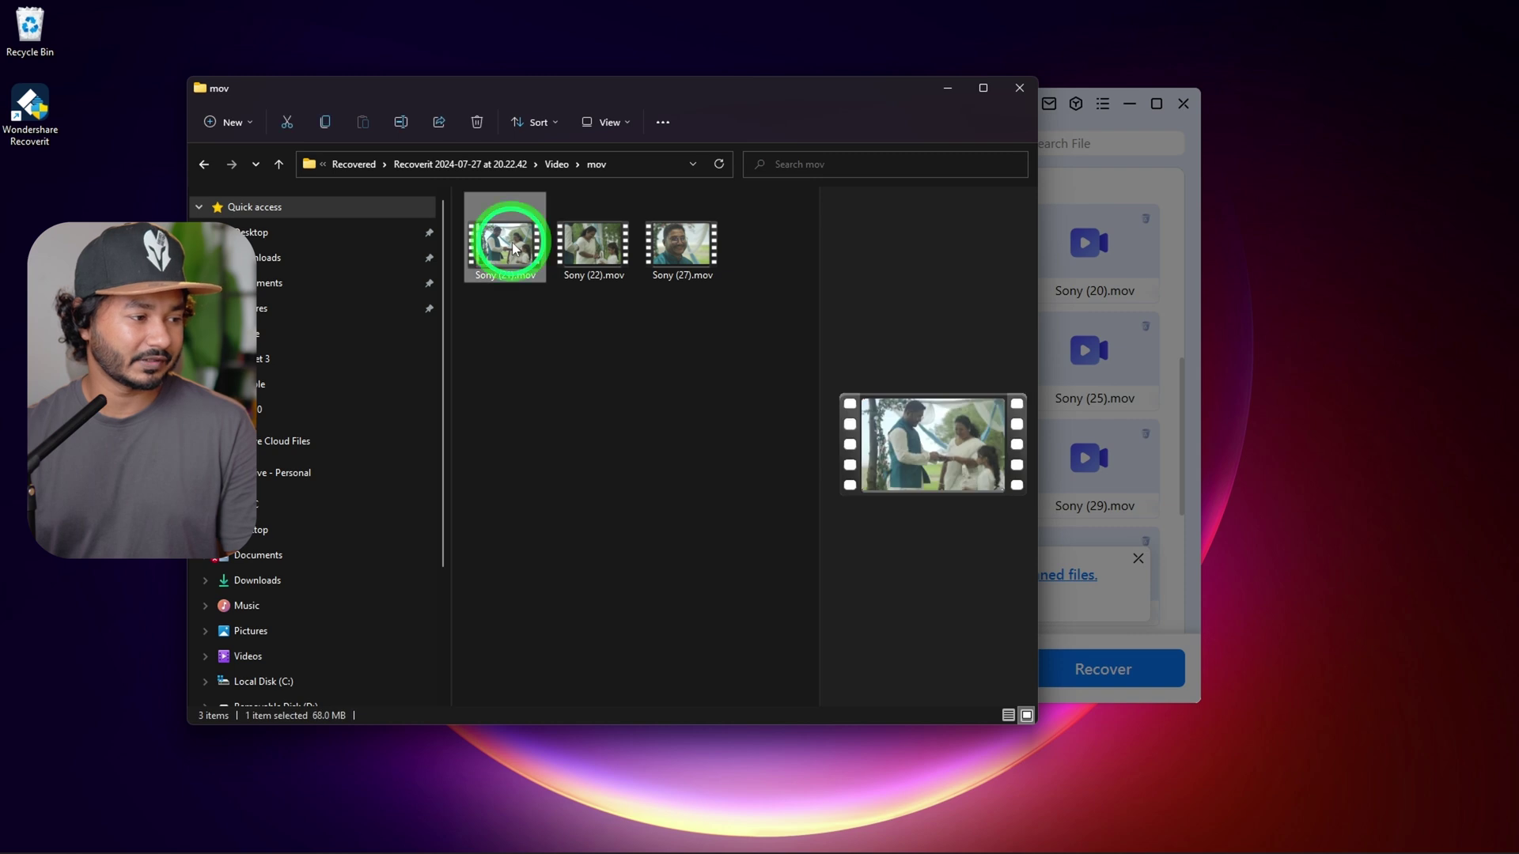
right_click(515, 247)
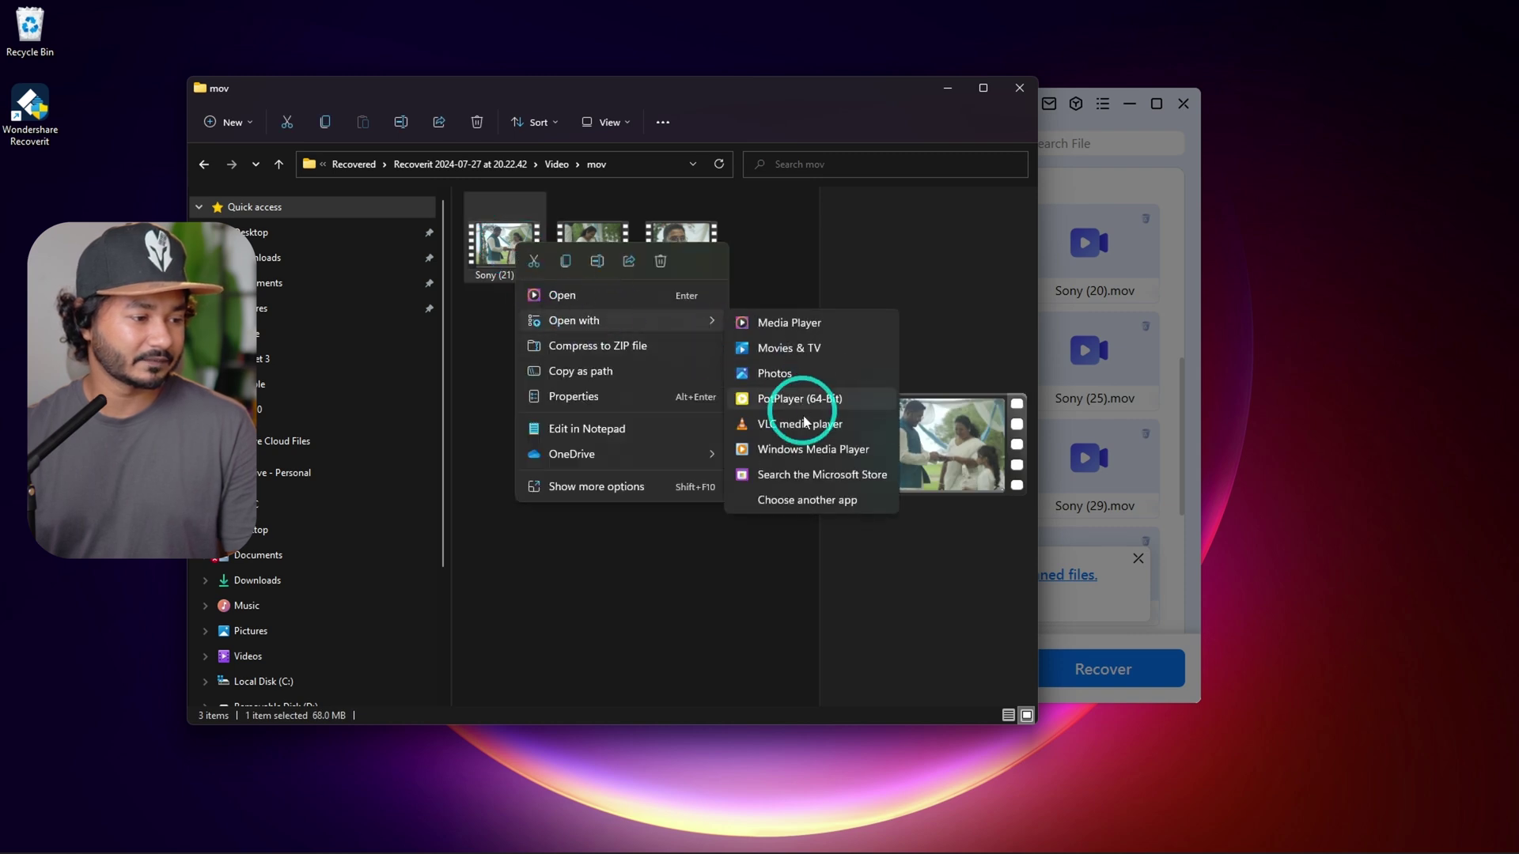
click(796, 429)
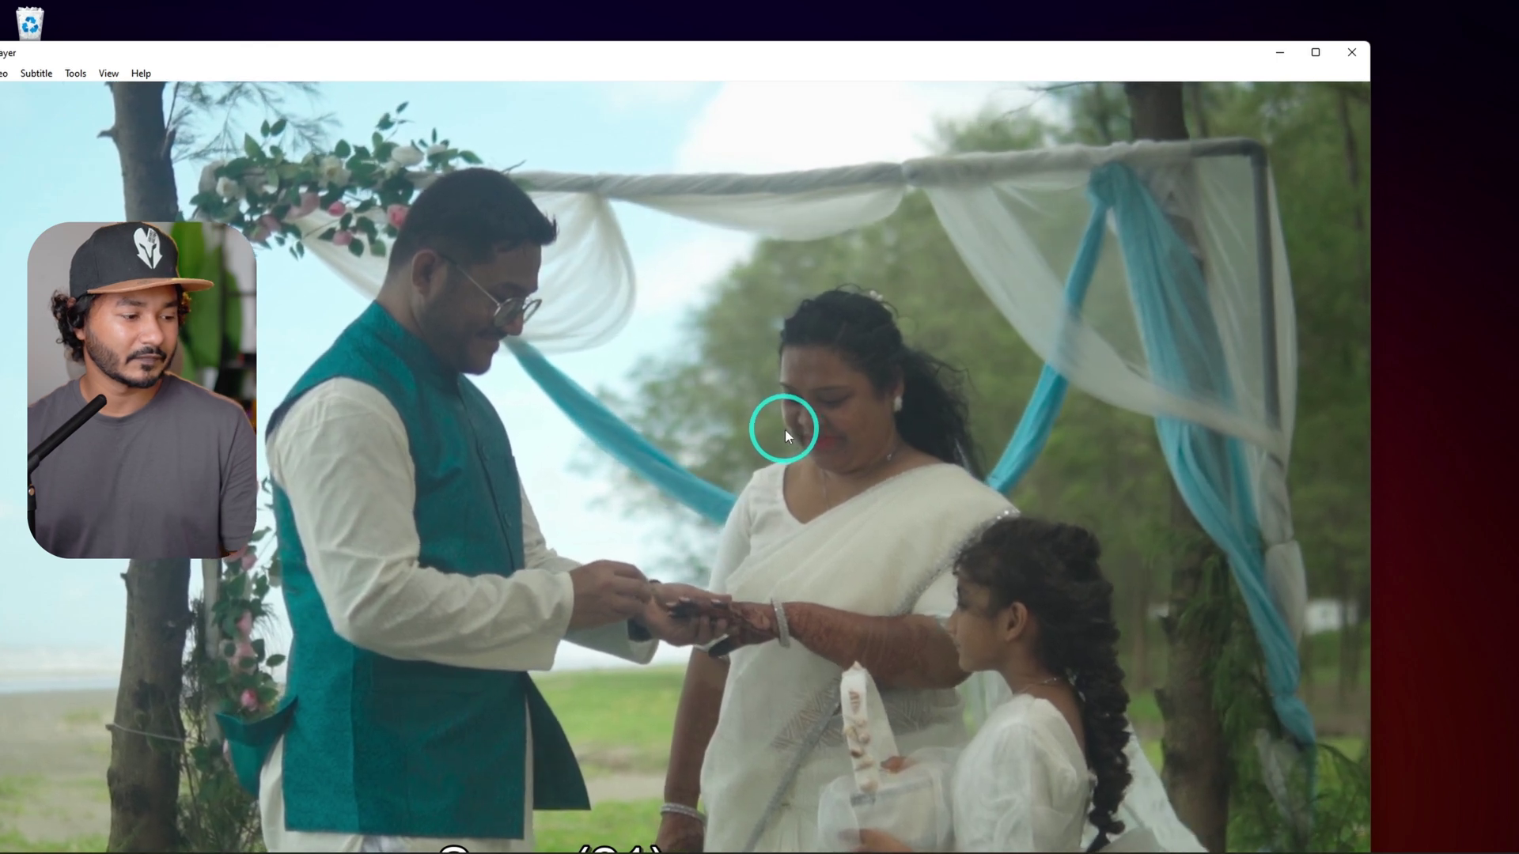
key(space)
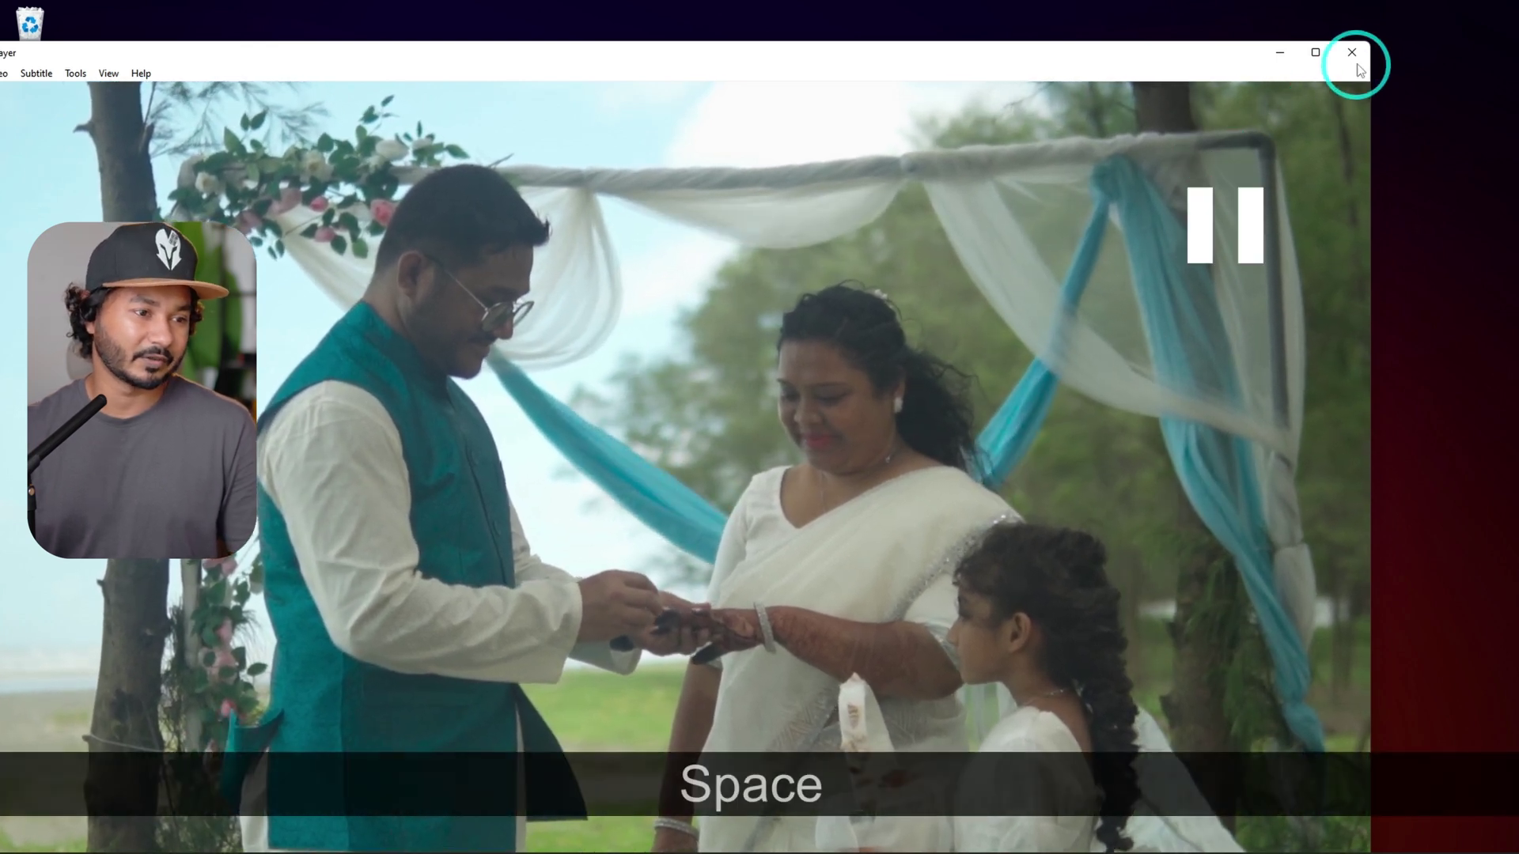
click(1352, 53)
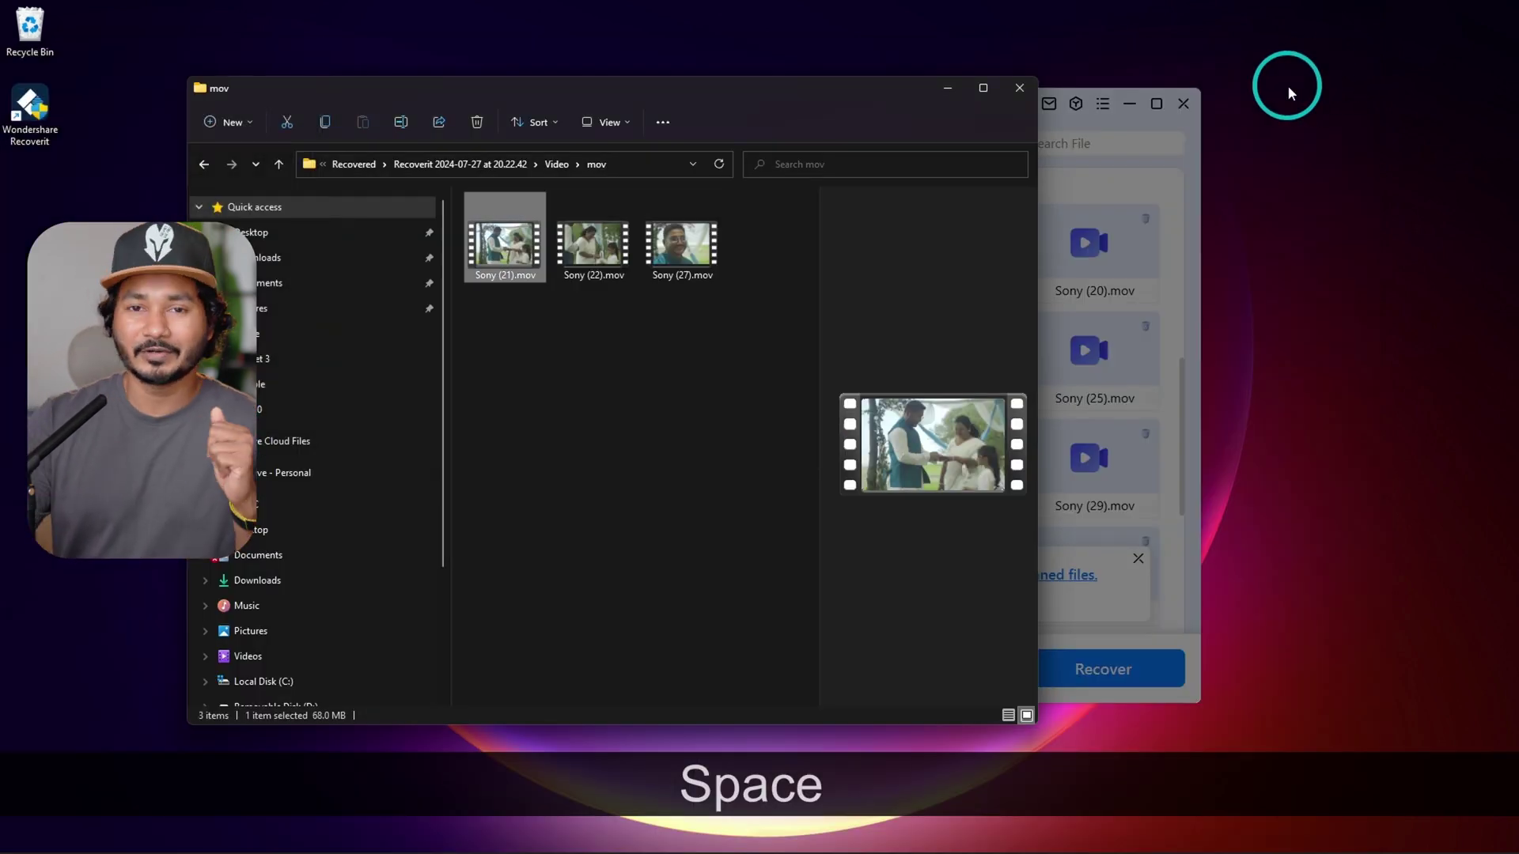